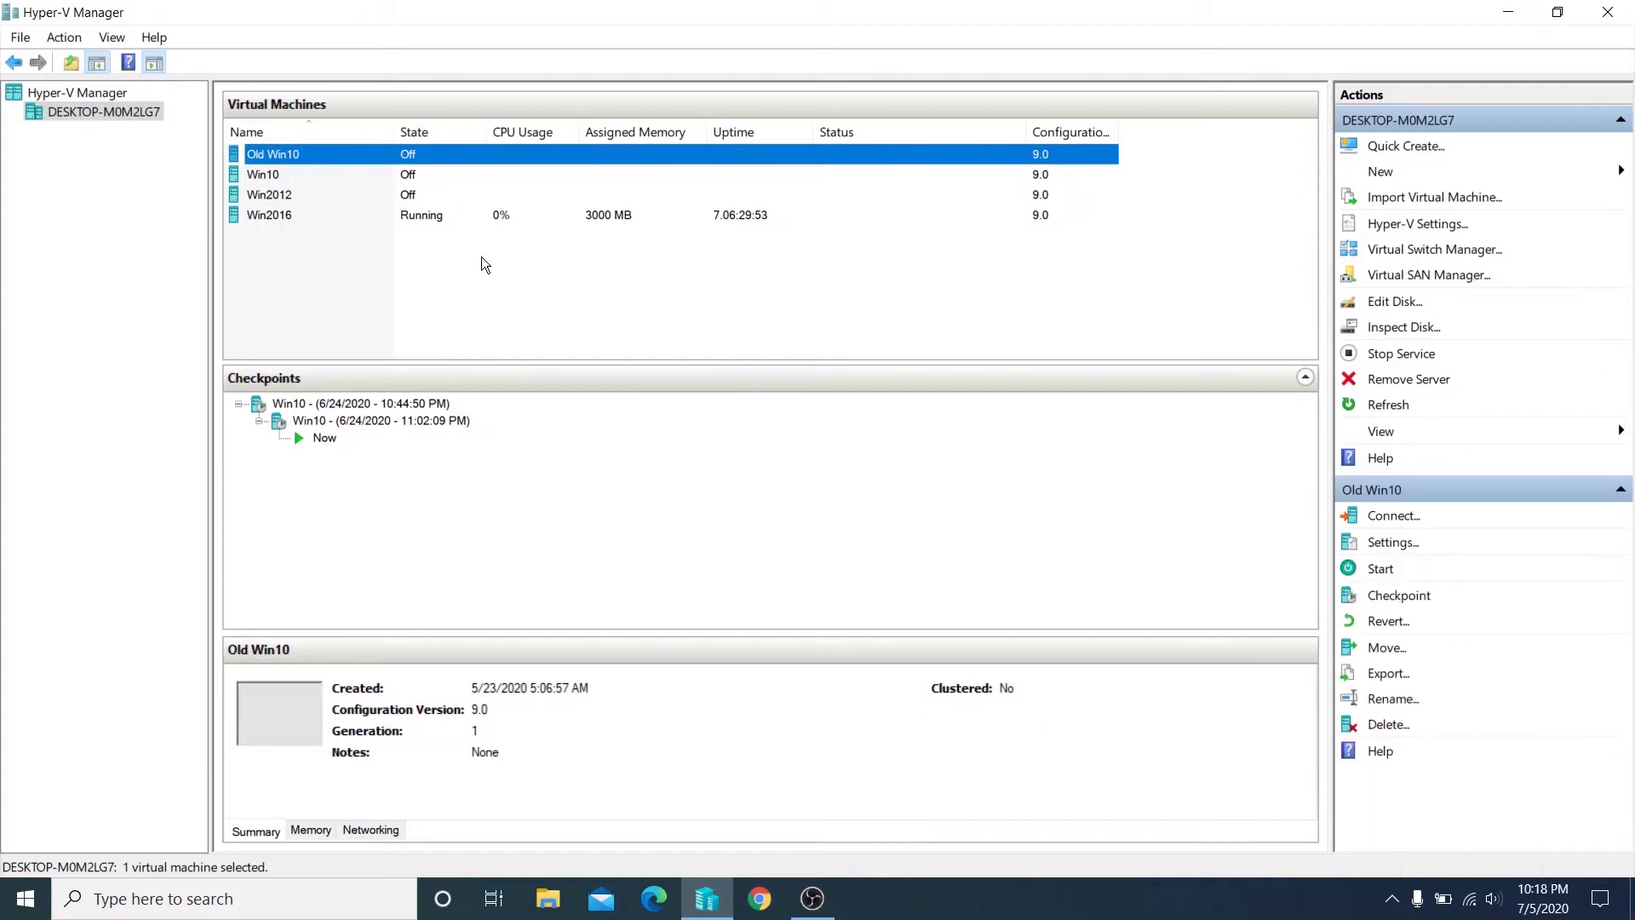
# Step: Add a second hard drive to IDE Controller 0 in the Old Win10 virtual machine's settings
pyautogui.rightClick(392, 155)
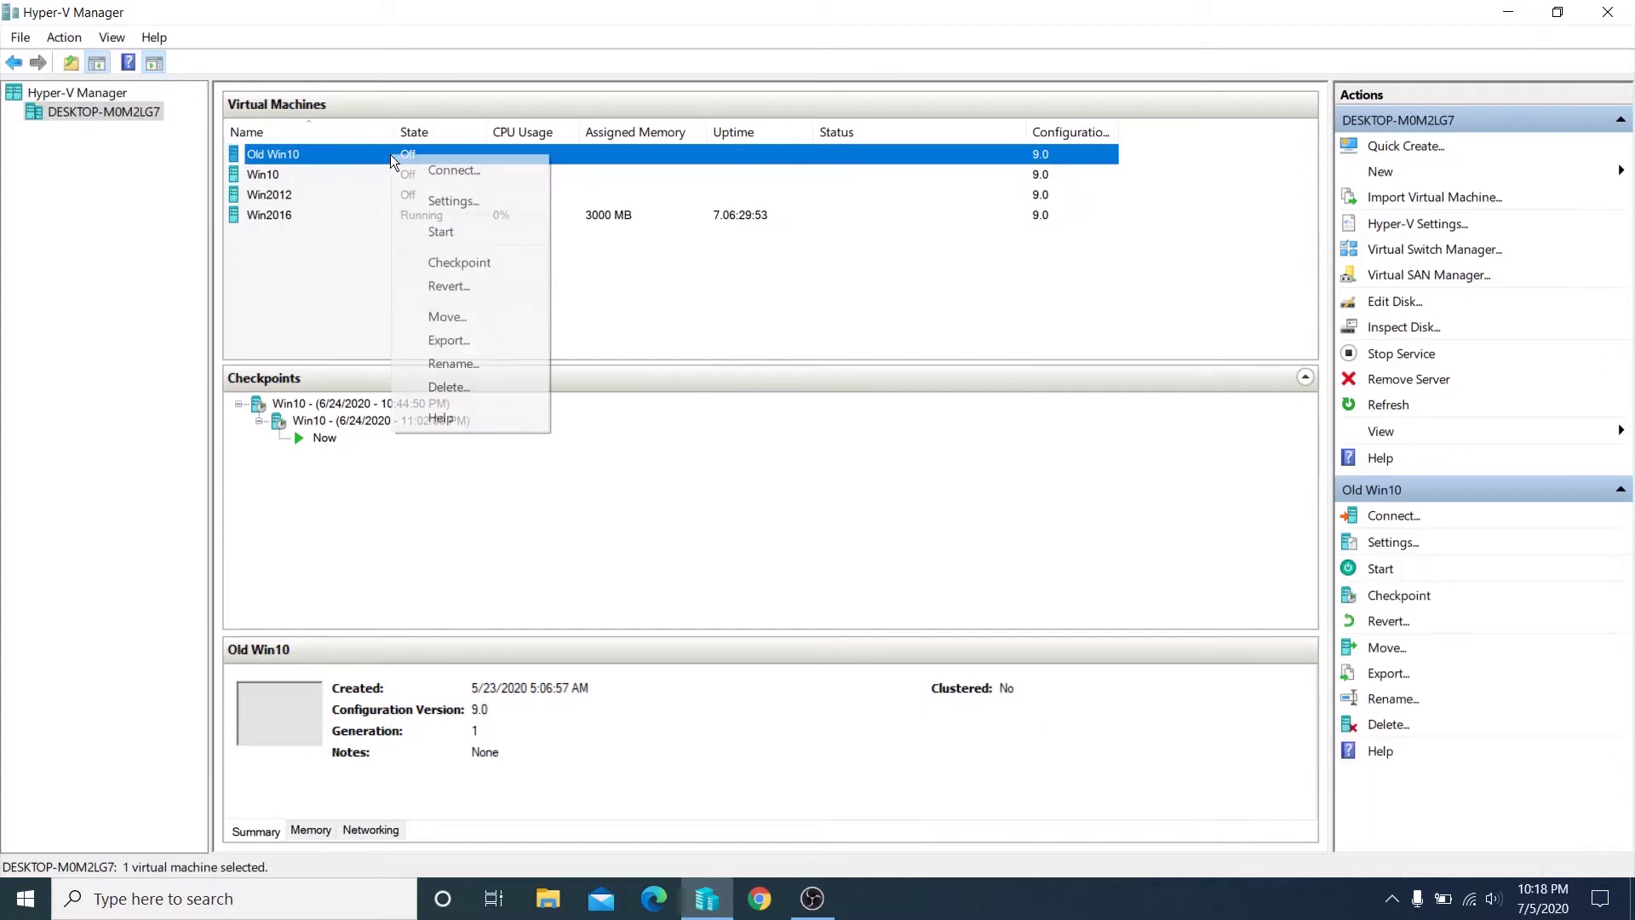
pyautogui.click(447, 201)
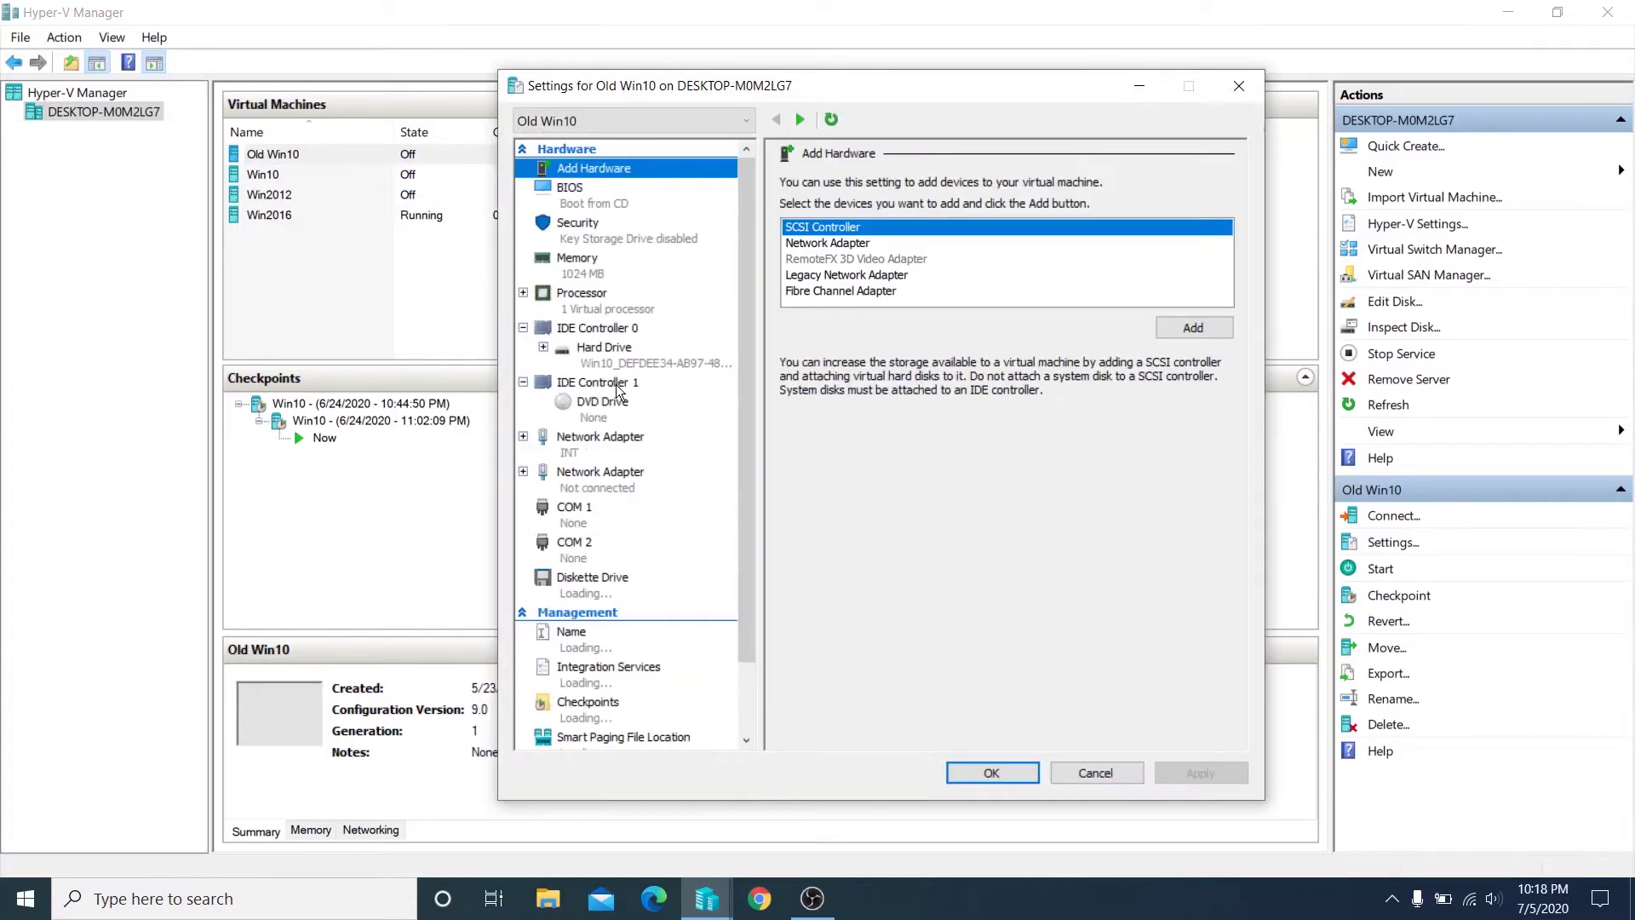
pyautogui.click(606, 335)
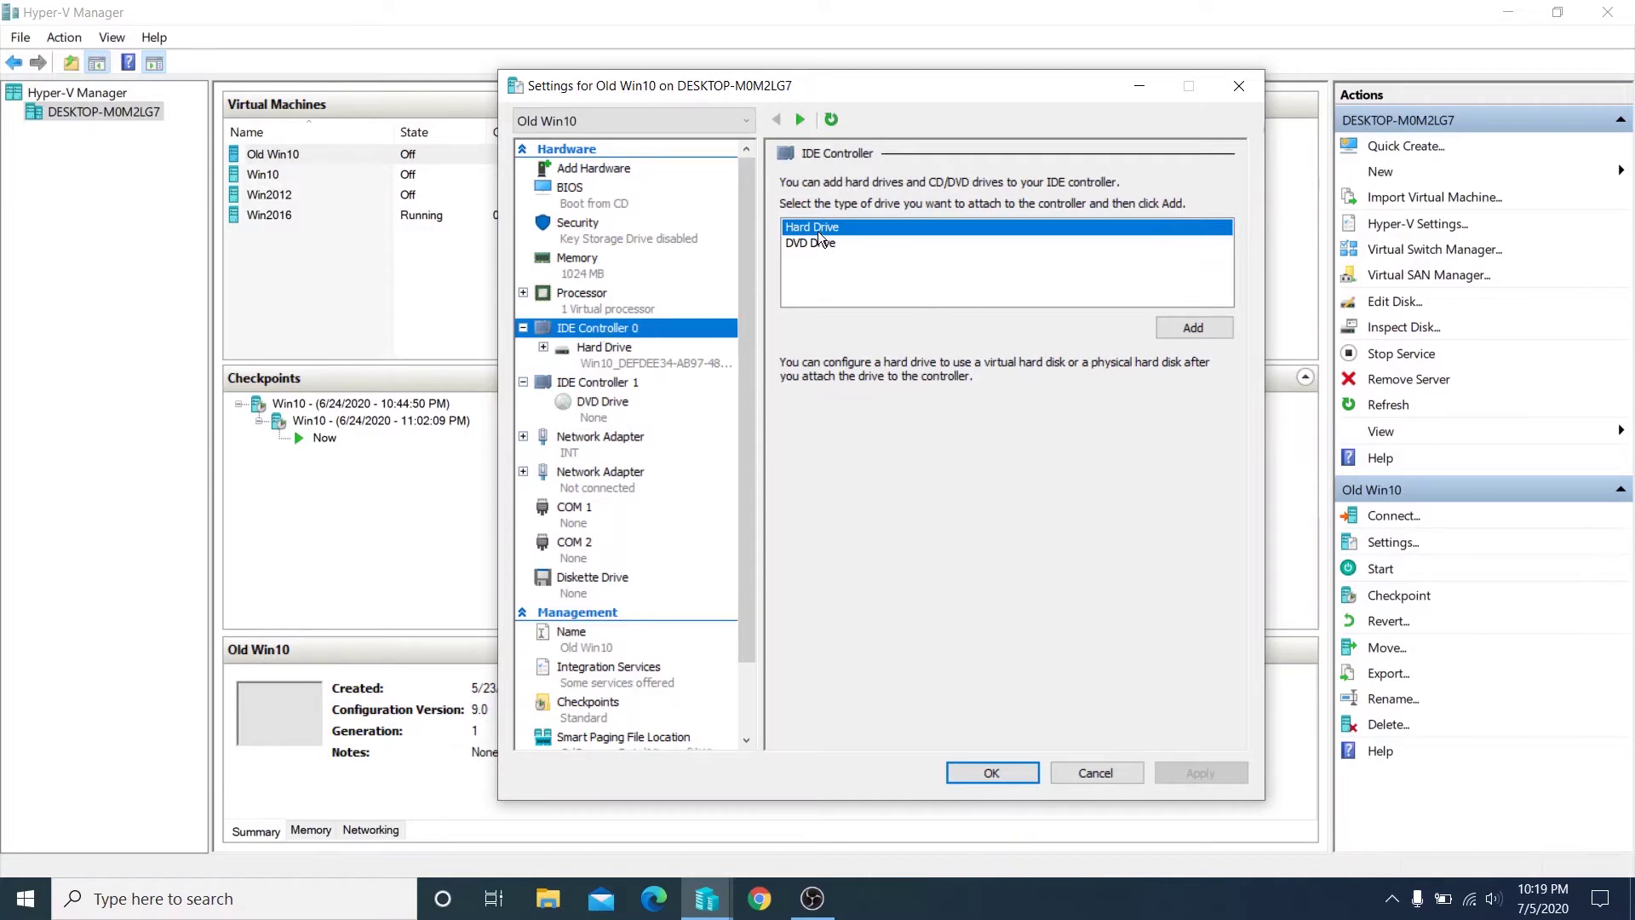
pyautogui.click(1197, 329)
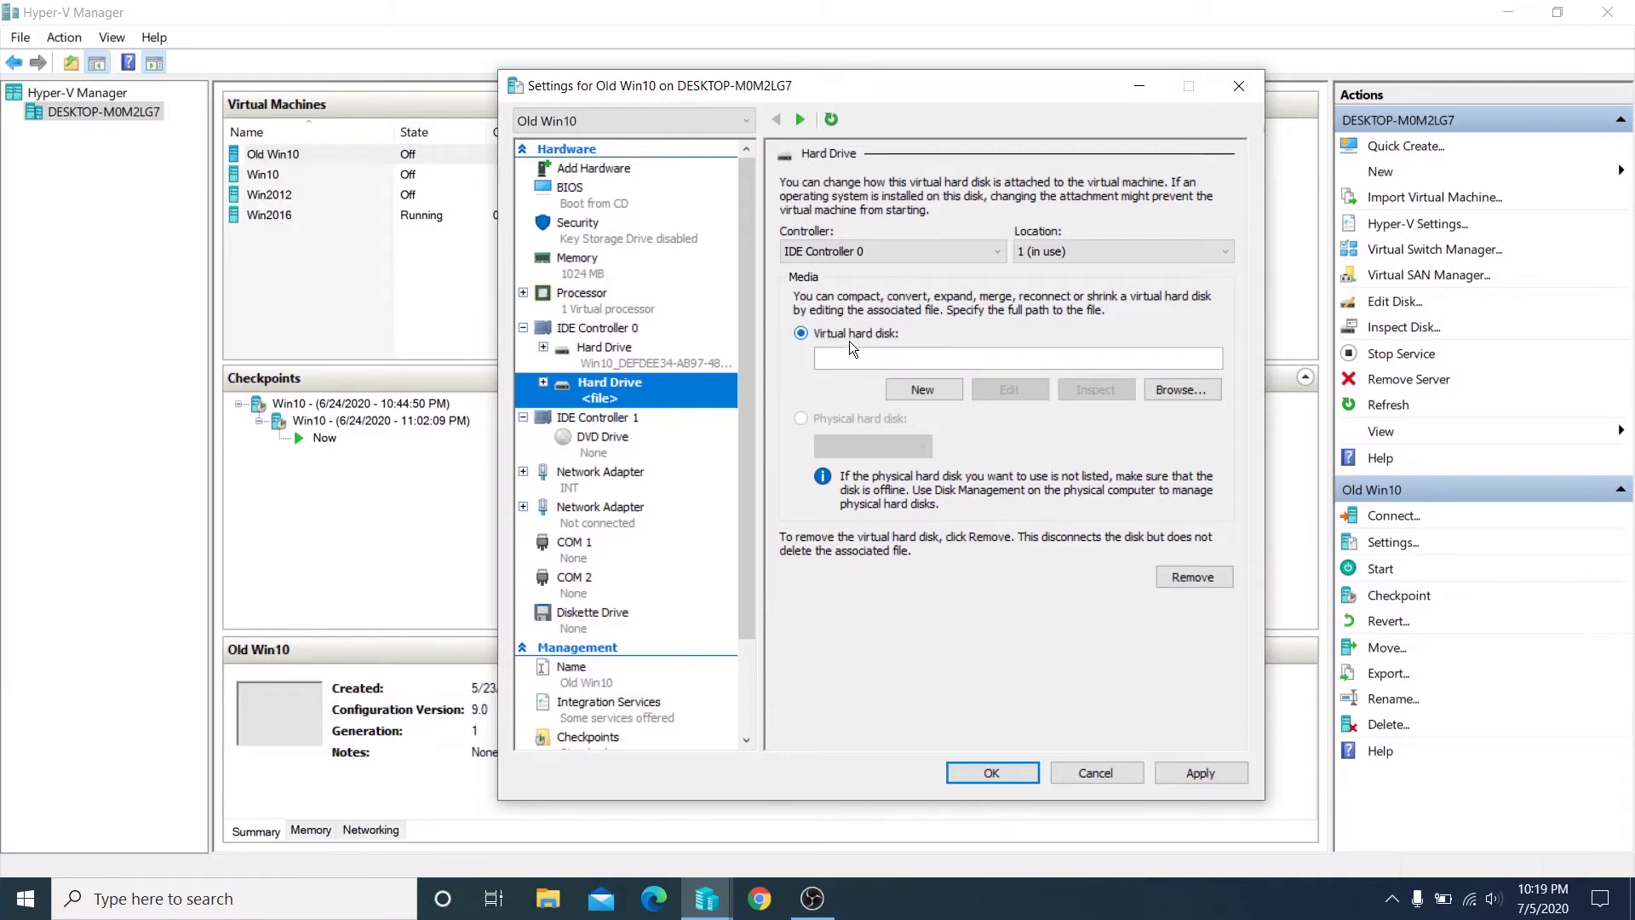
# Step: Start a new virtual hard disk for the added drive, using the VHDX format and the dynamically expanding type
pyautogui.click(911, 390)
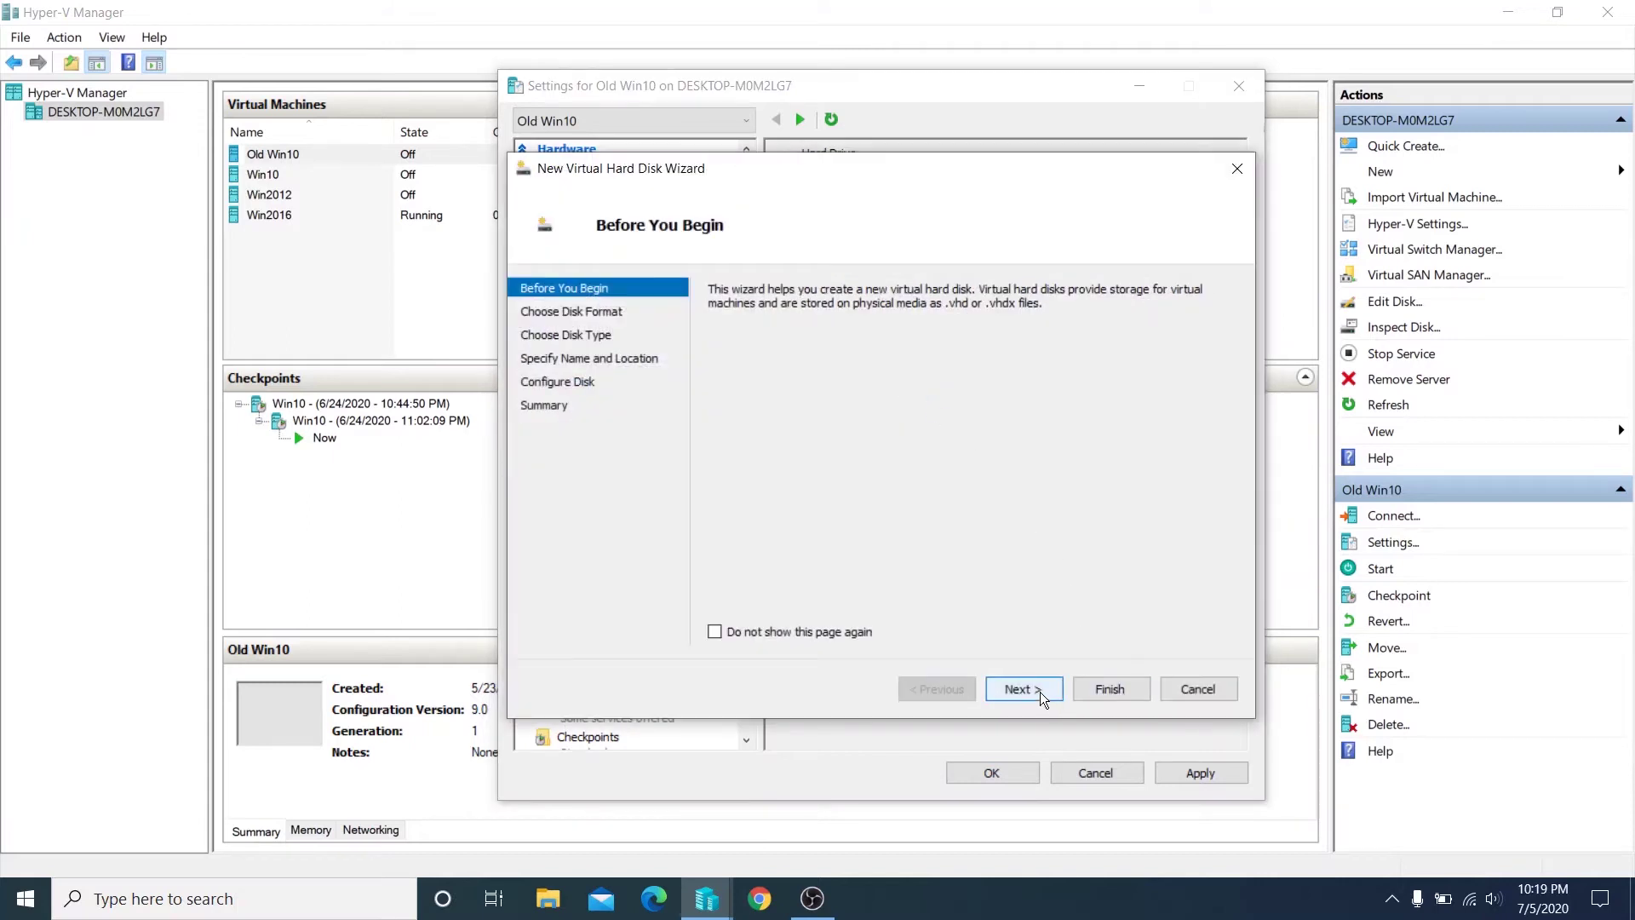
pyautogui.click(1035, 690)
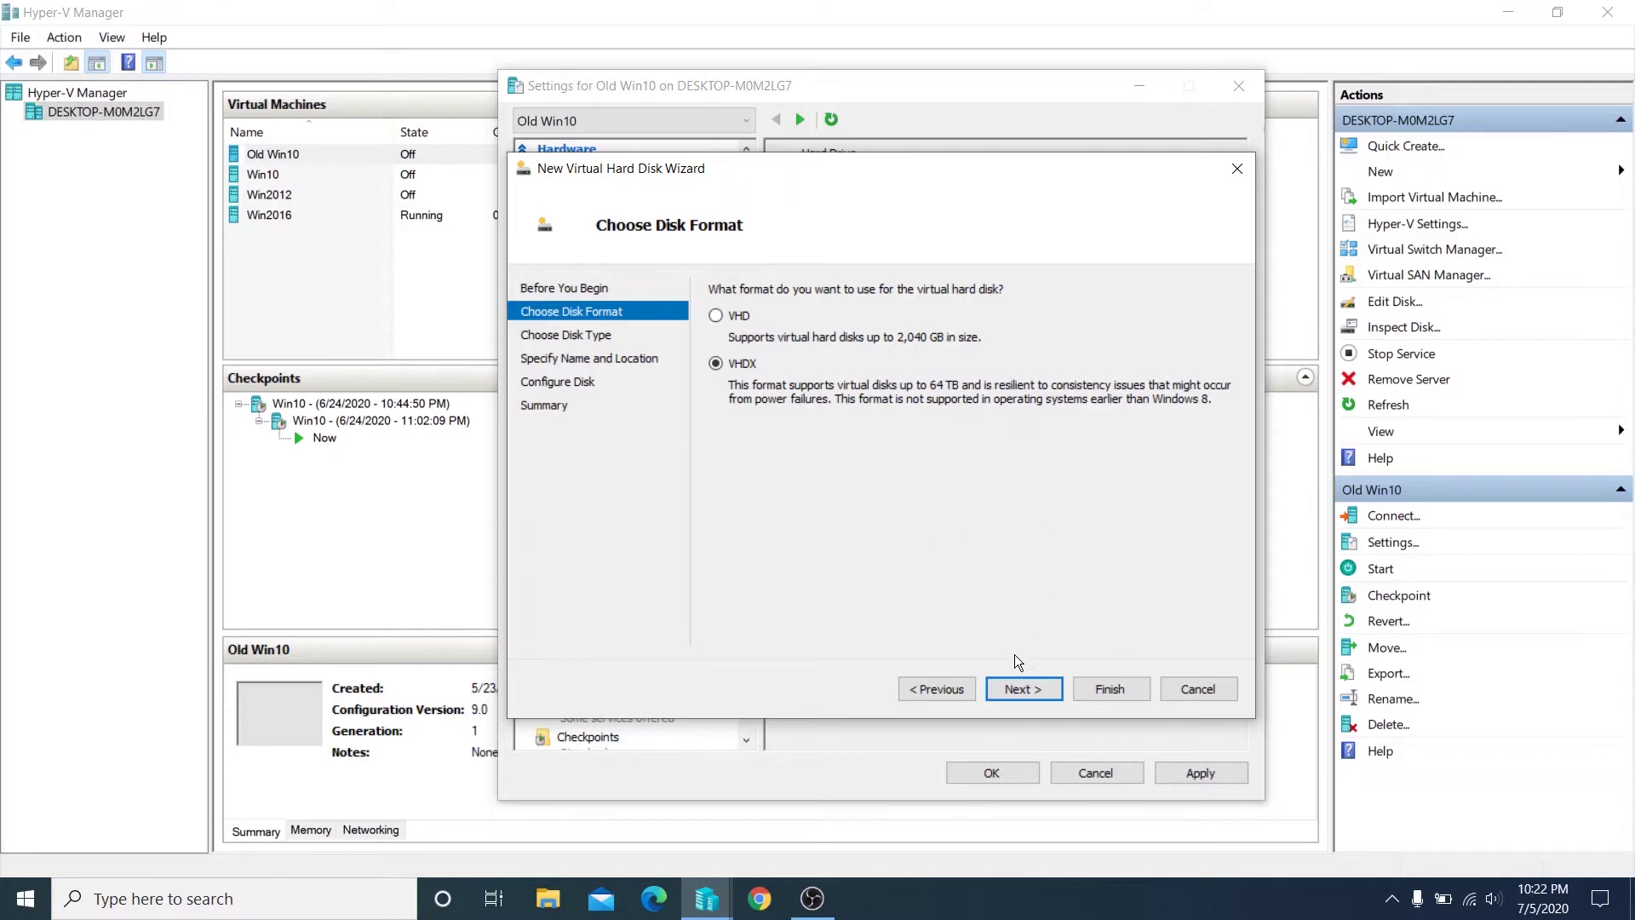
pyautogui.click(1020, 690)
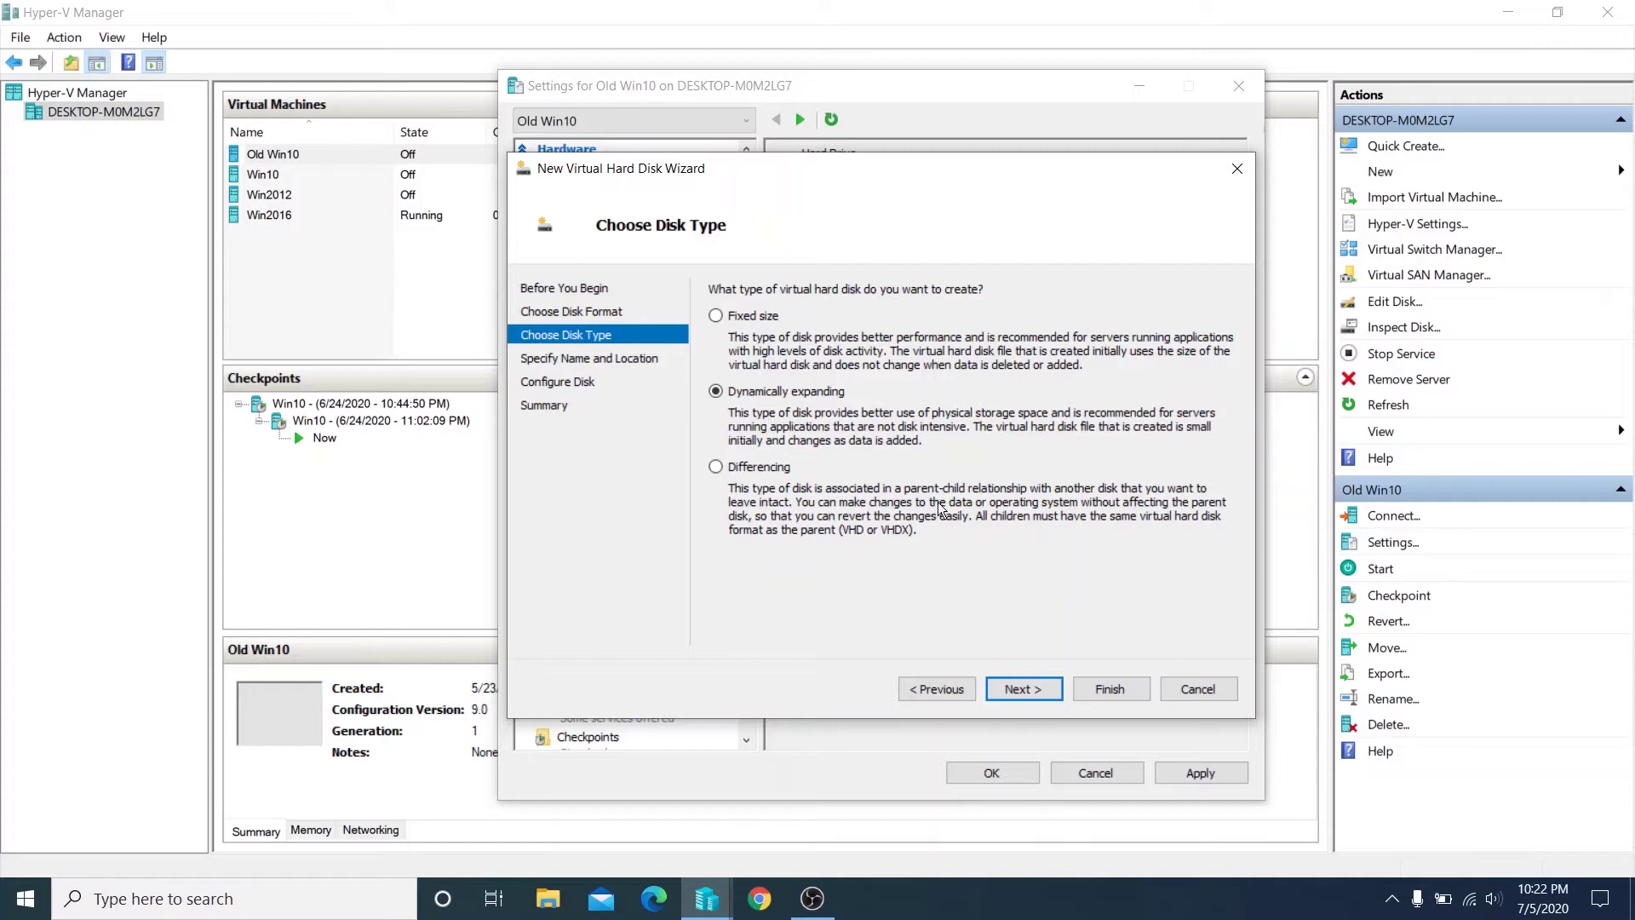
pyautogui.click(1020, 691)
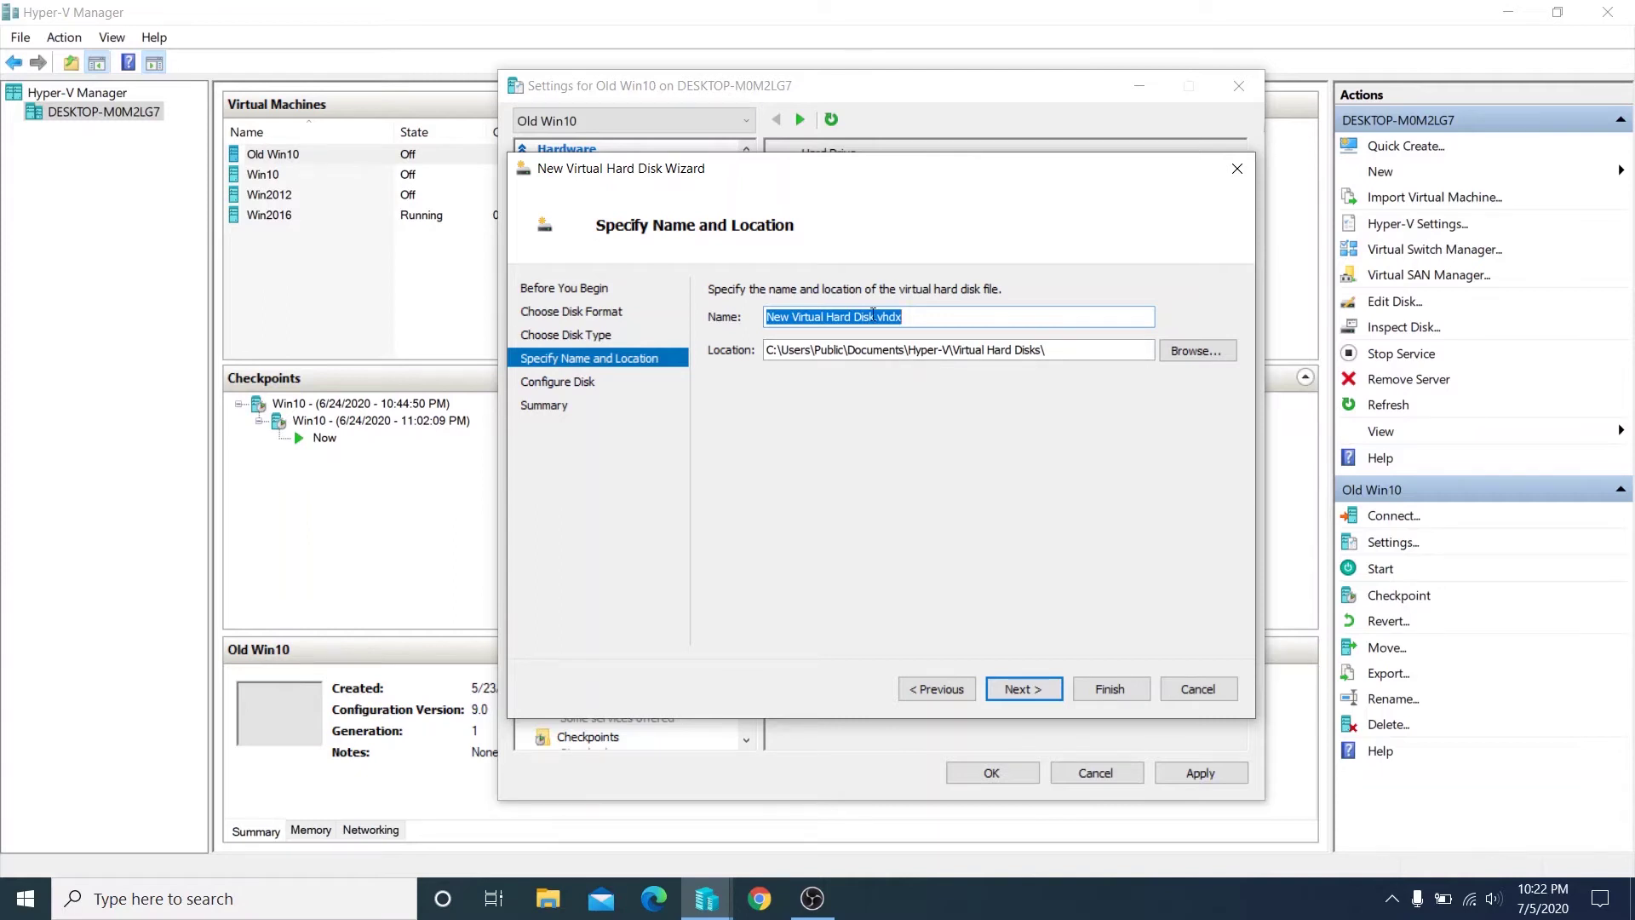
# Step: Set the virtual hard disk's location to the folder E:\HyperV Test\New Windows 10
pyautogui.click(1184, 353)
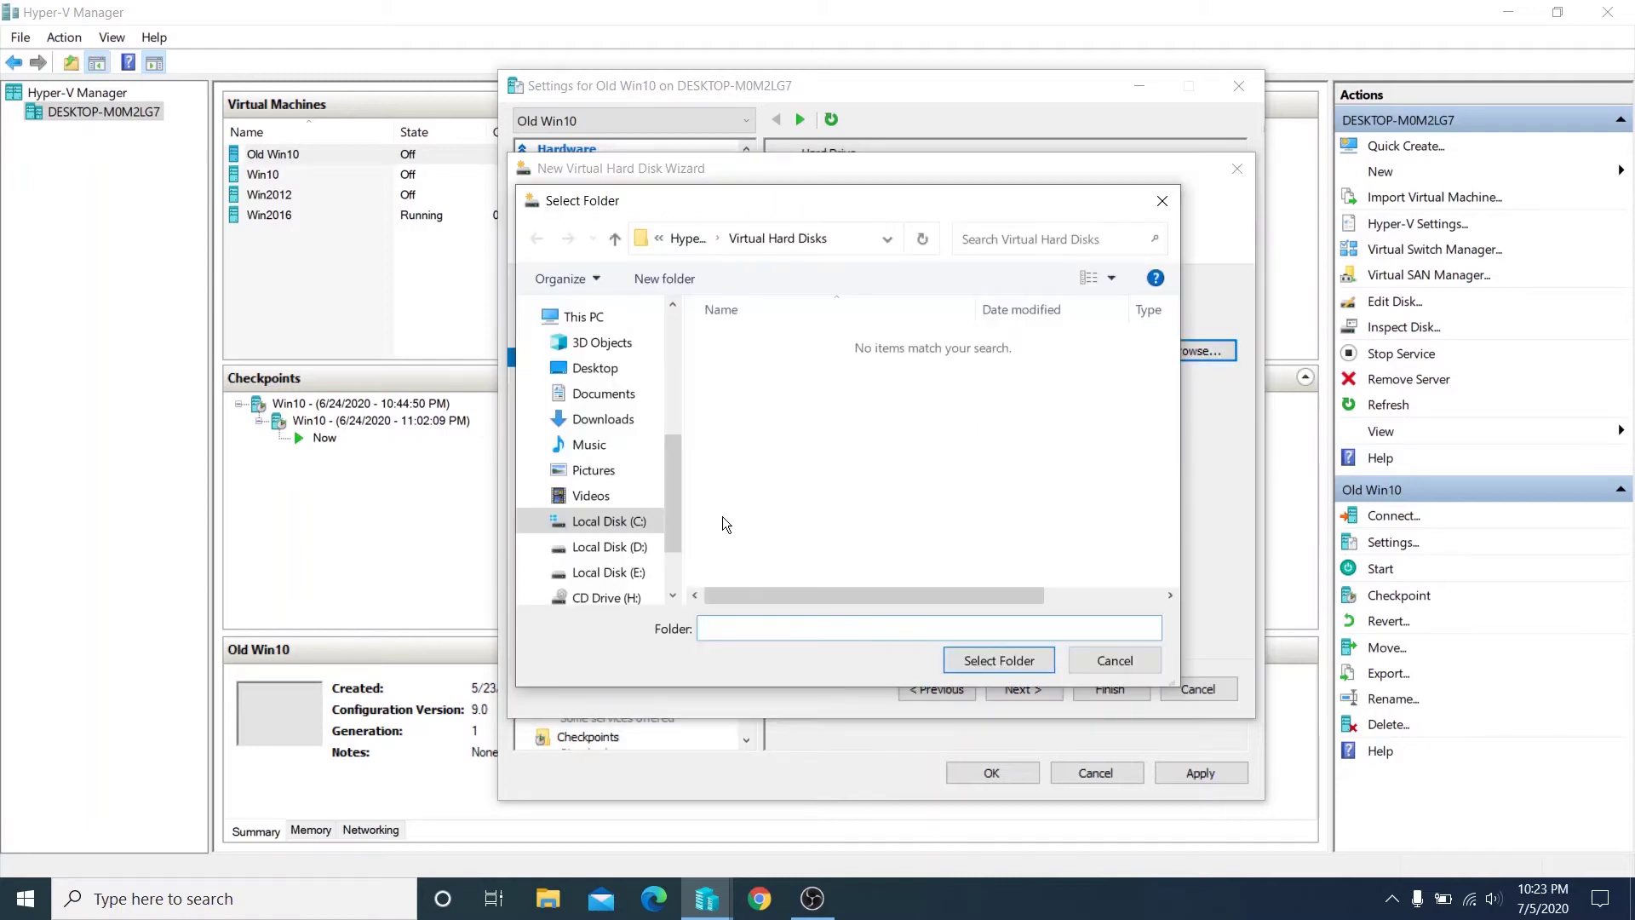
pyautogui.click(597, 572)
pyautogui.doubleClick(770, 410)
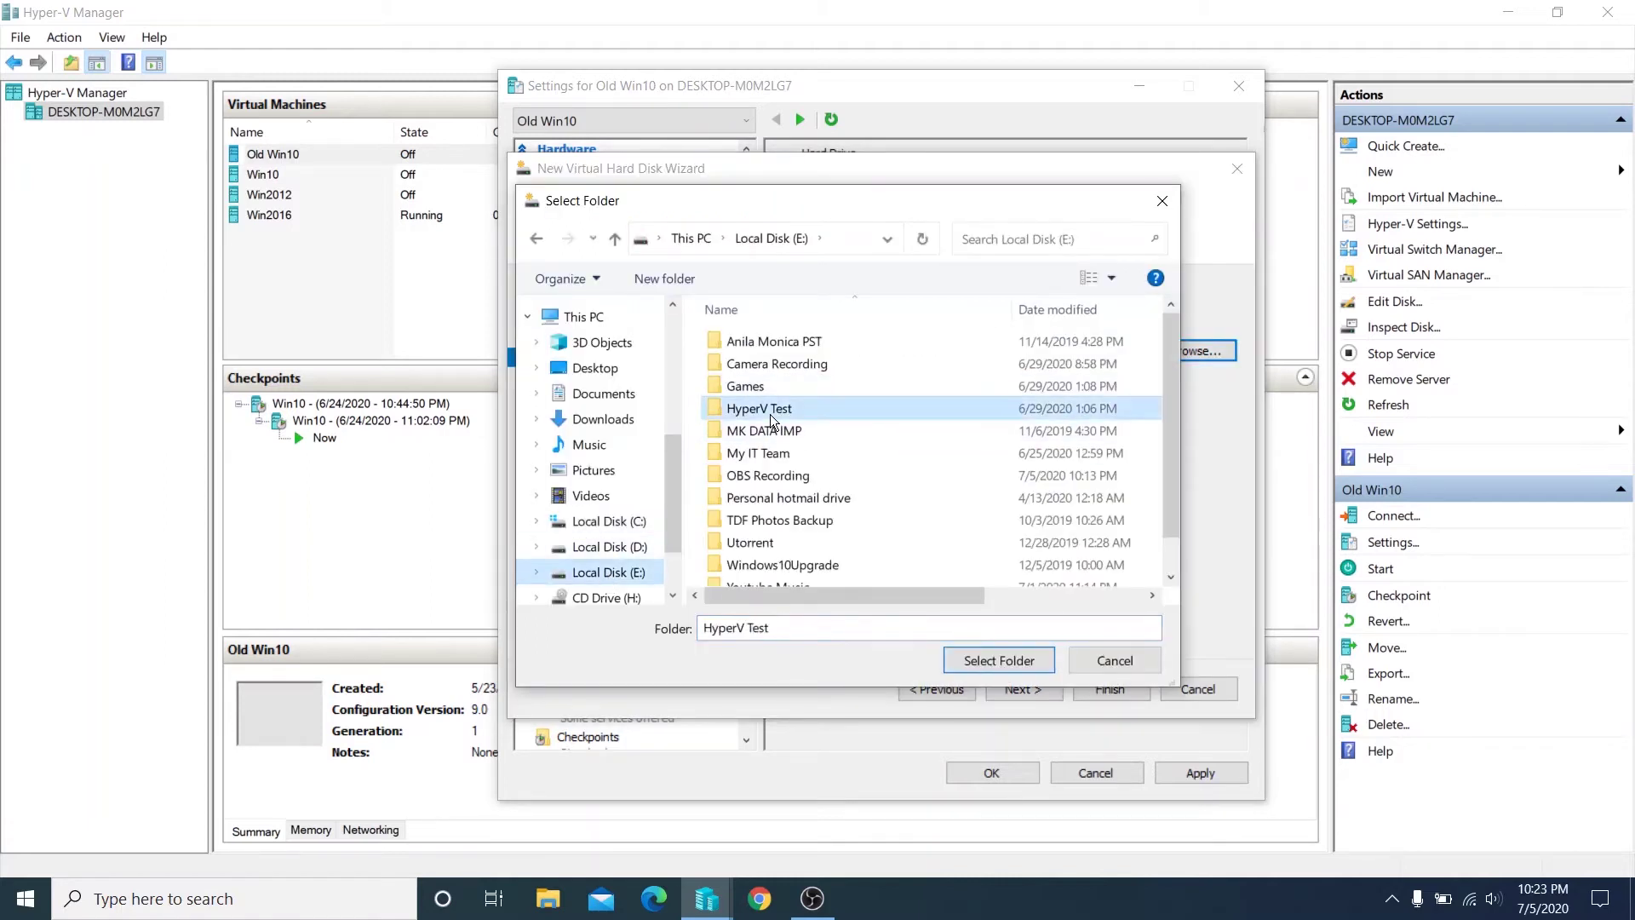
pyautogui.doubleClick(769, 344)
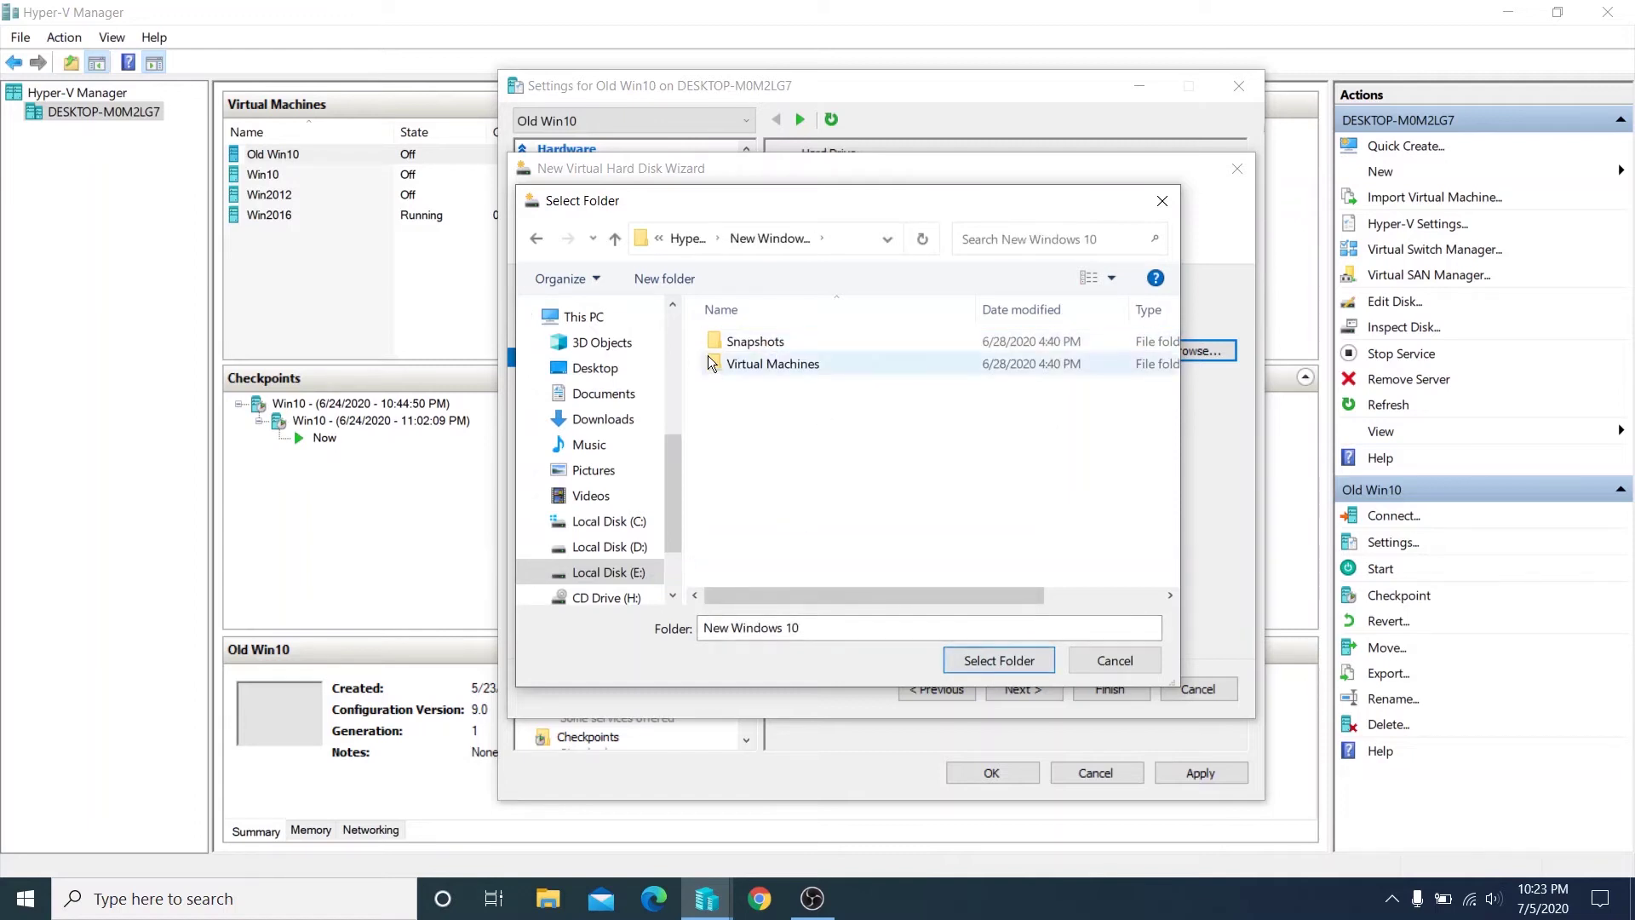
pyautogui.click(981, 660)
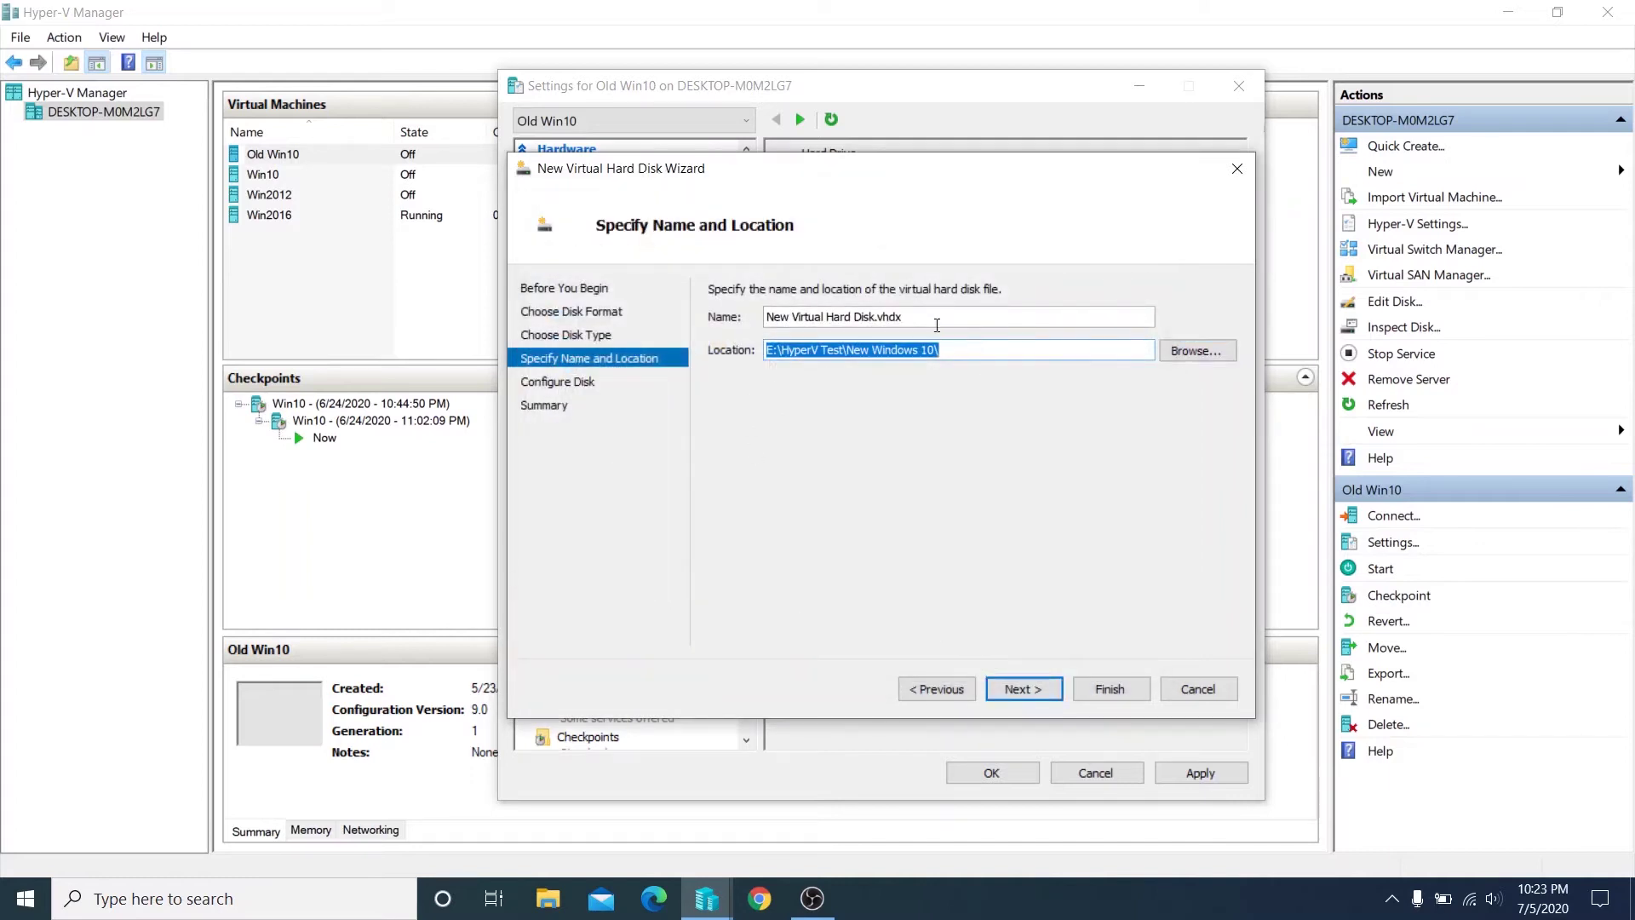
# Step: Name the virtual hard disk file D Partition.vhdx and continue to the disk configuration
pyautogui.moveTo(910, 316); pyautogui.dragTo(762, 316)
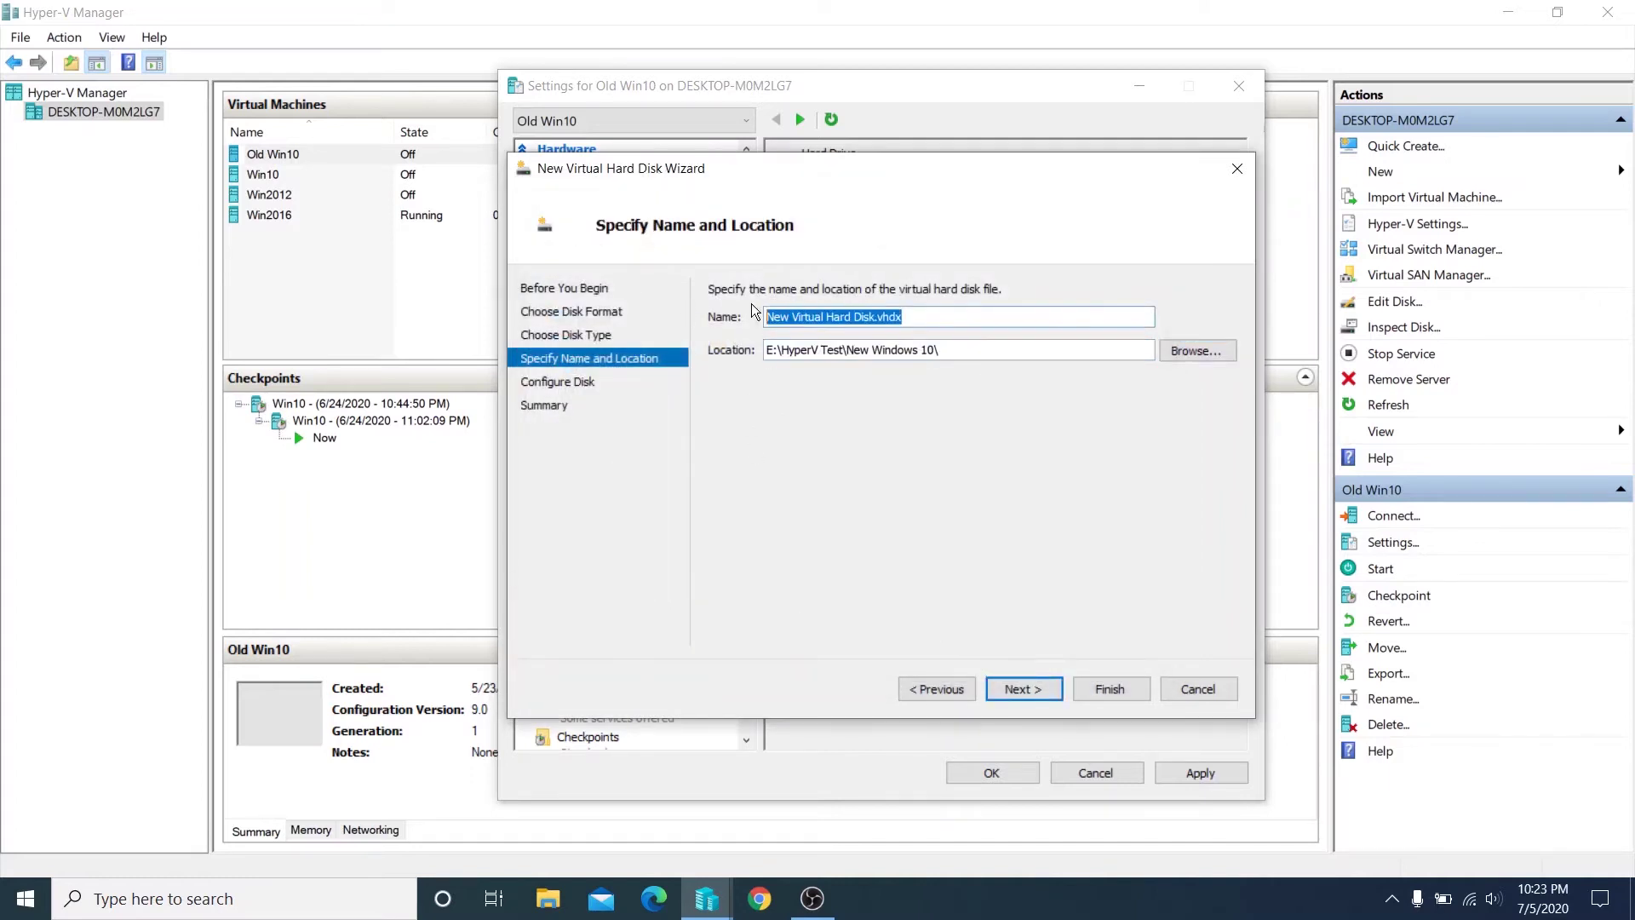
pyautogui.click(874, 317)
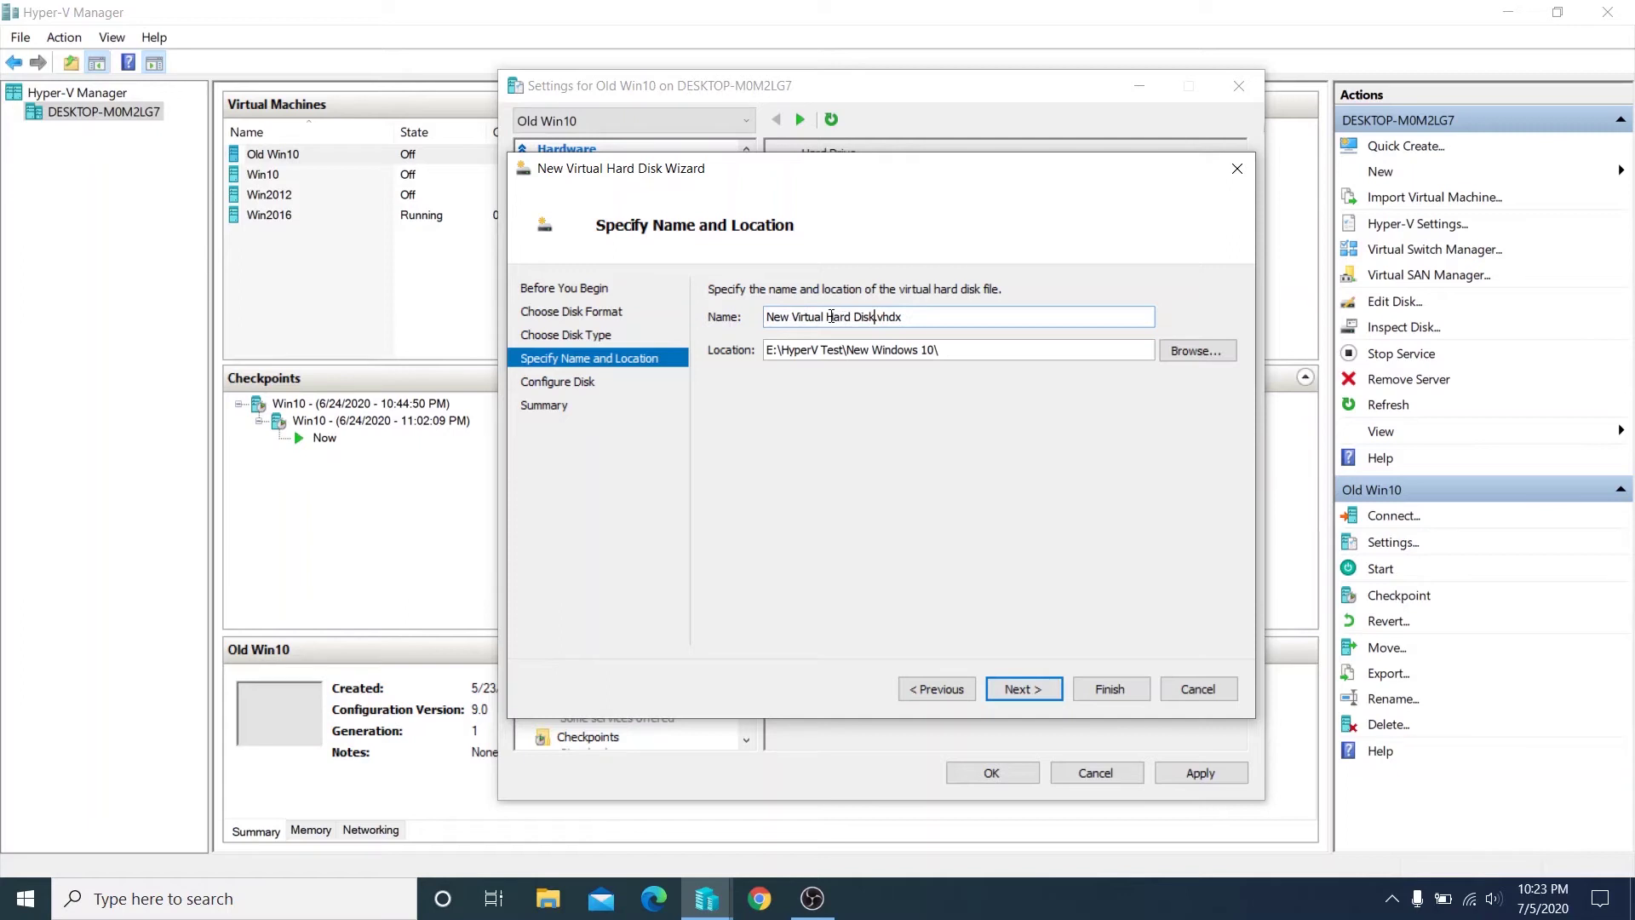
pyautogui.hotkey('shift', 'Home')
pyautogui.write('D Partition')
pyautogui.click(1025, 688)
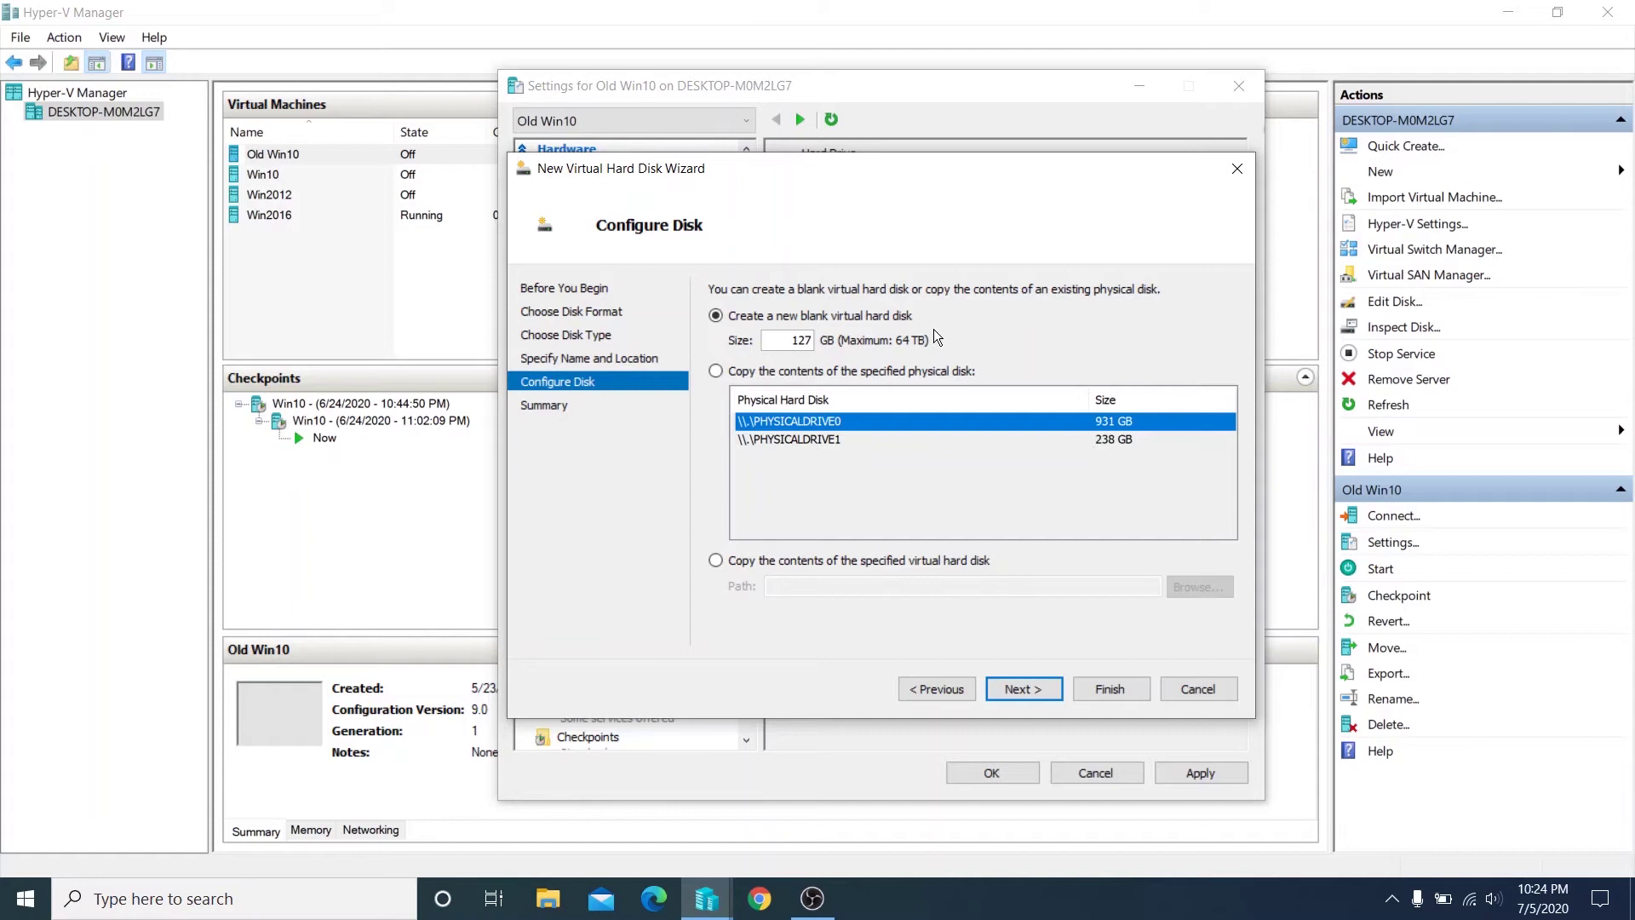
# Step: Create the blank virtual hard disk with a size of 60 GB and apply the virtual machine's settings
pyautogui.moveTo(788, 340); pyautogui.dragTo(813, 342)
pyautogui.write('60')
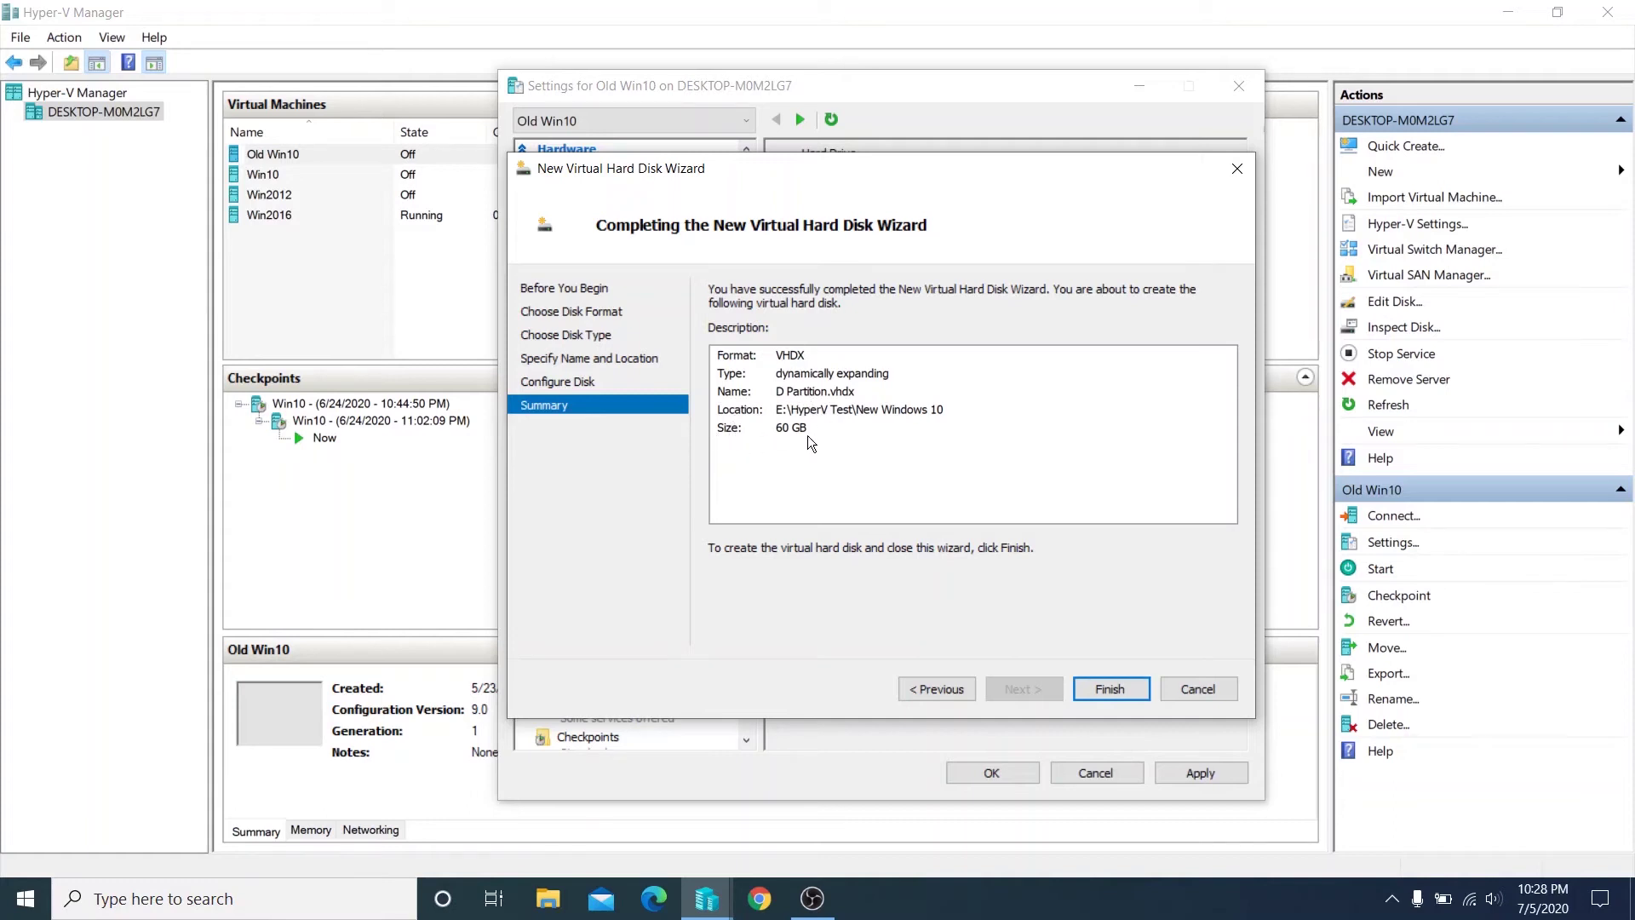
pyautogui.click(1121, 691)
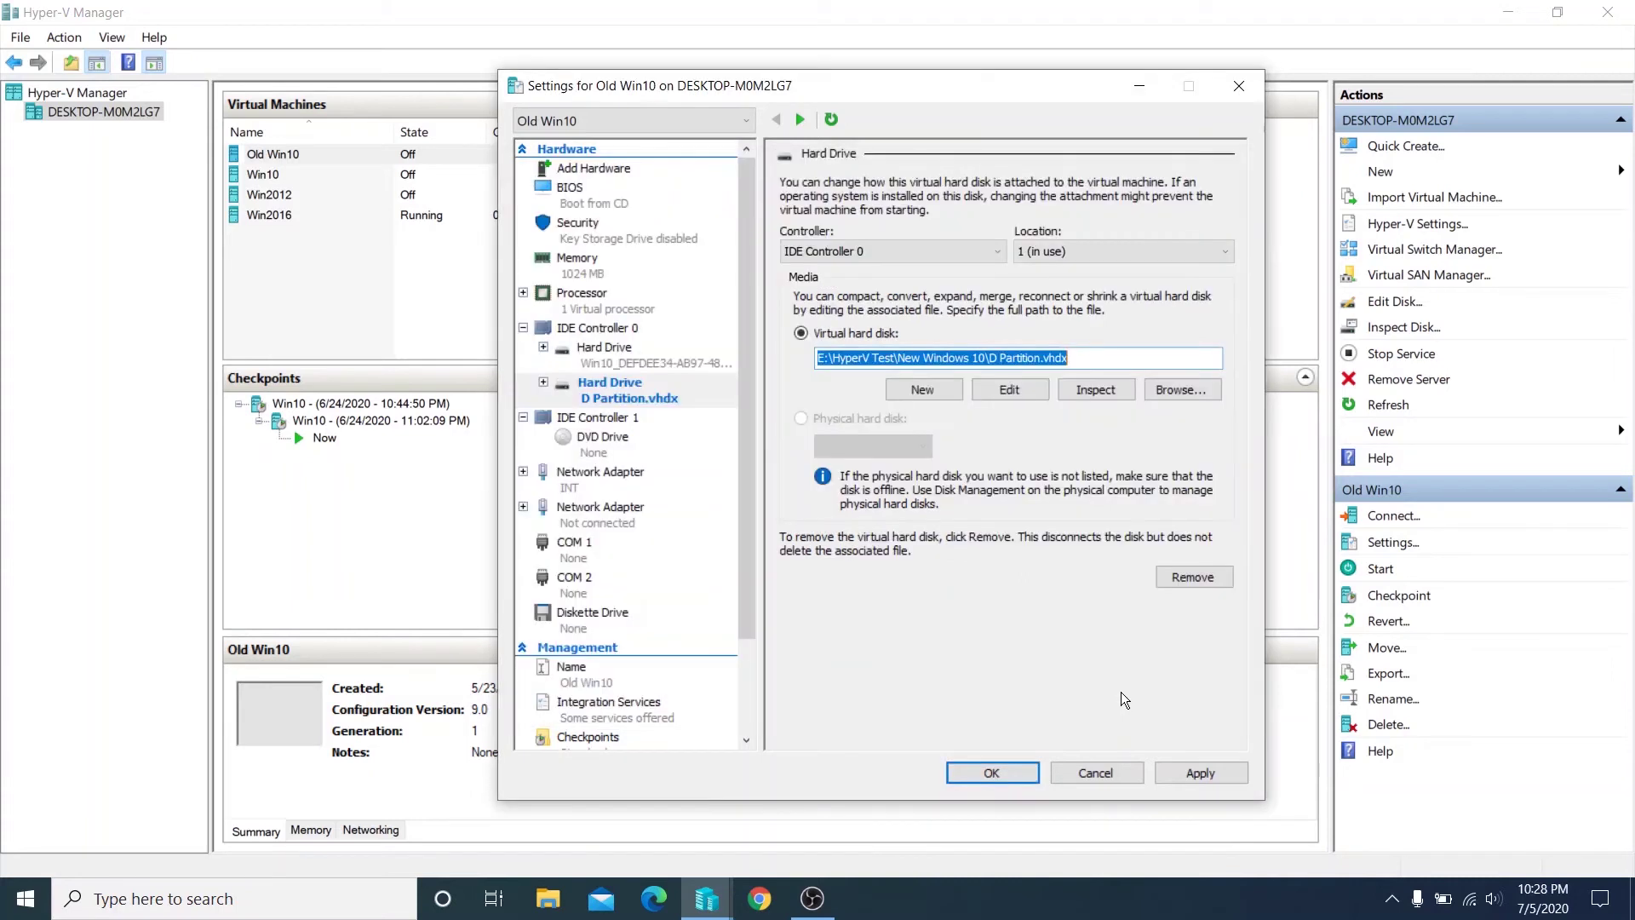
pyautogui.click(1174, 770)
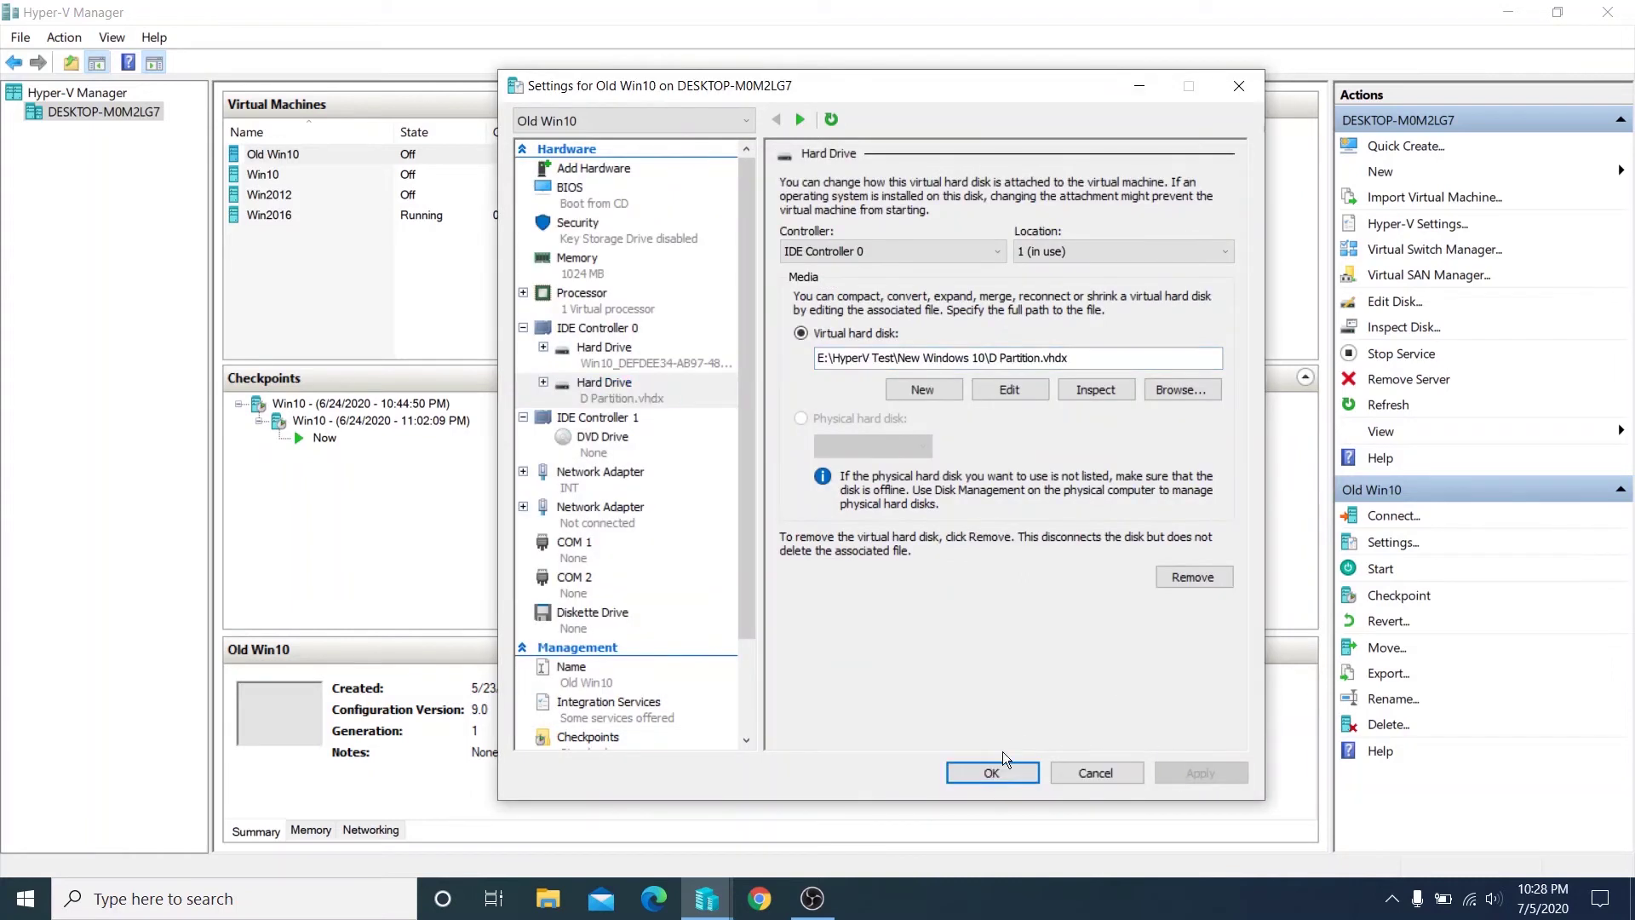
pyautogui.click(992, 772)
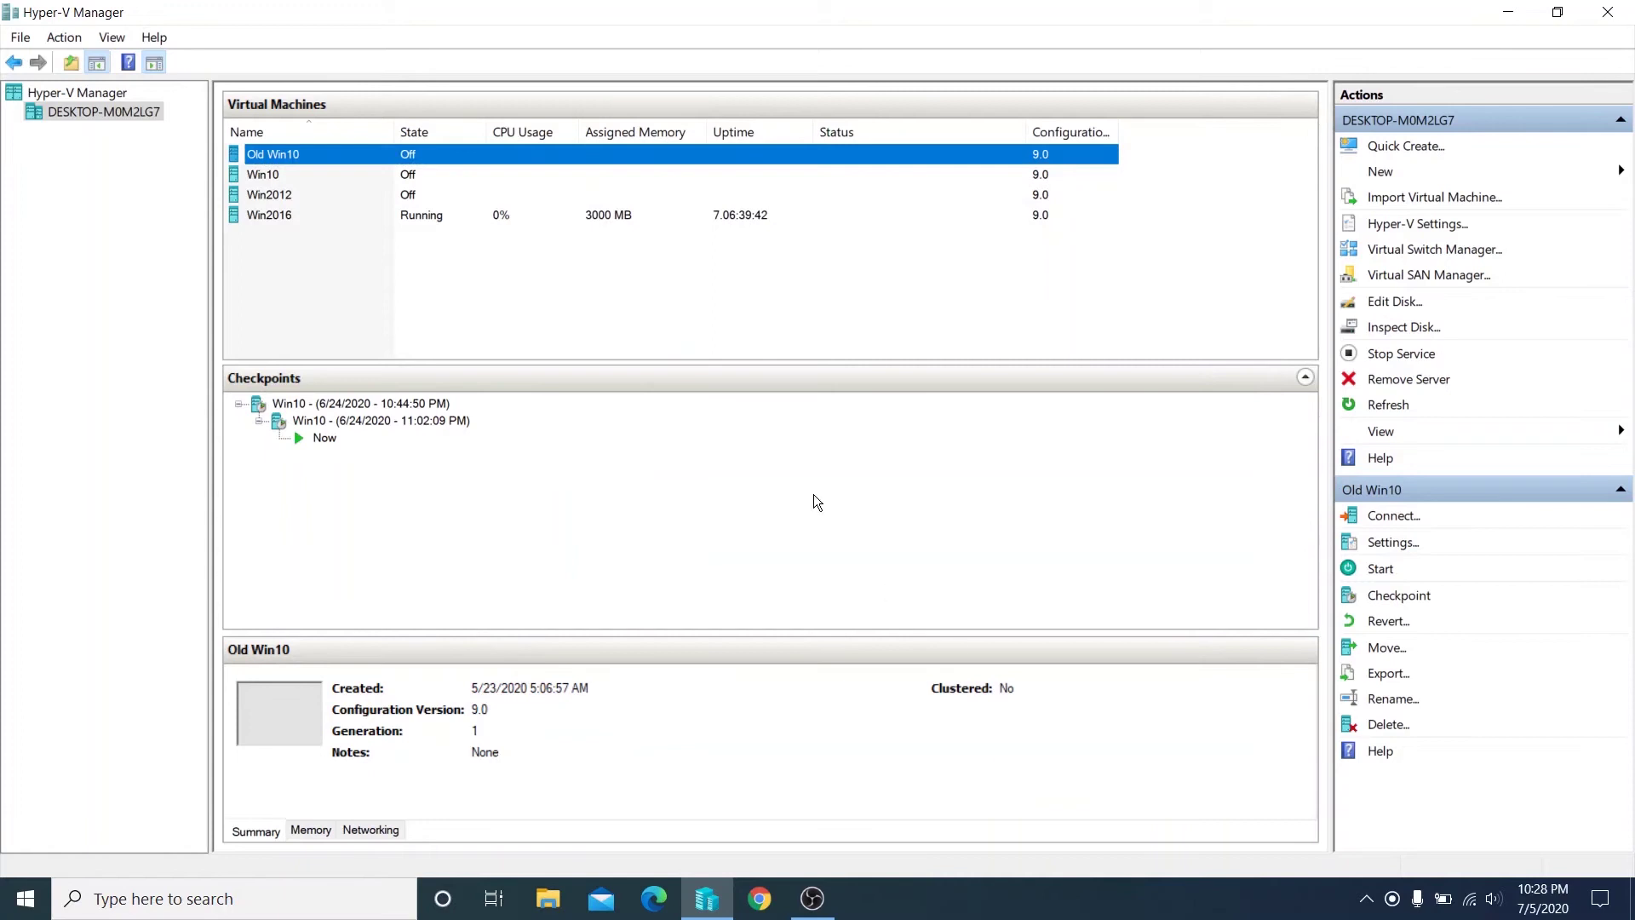
# Step: Start the Old Win10 virtual machine and sign in to the Administrator account with its password
pyautogui.rightClick(294, 155)
pyautogui.click(340, 226)
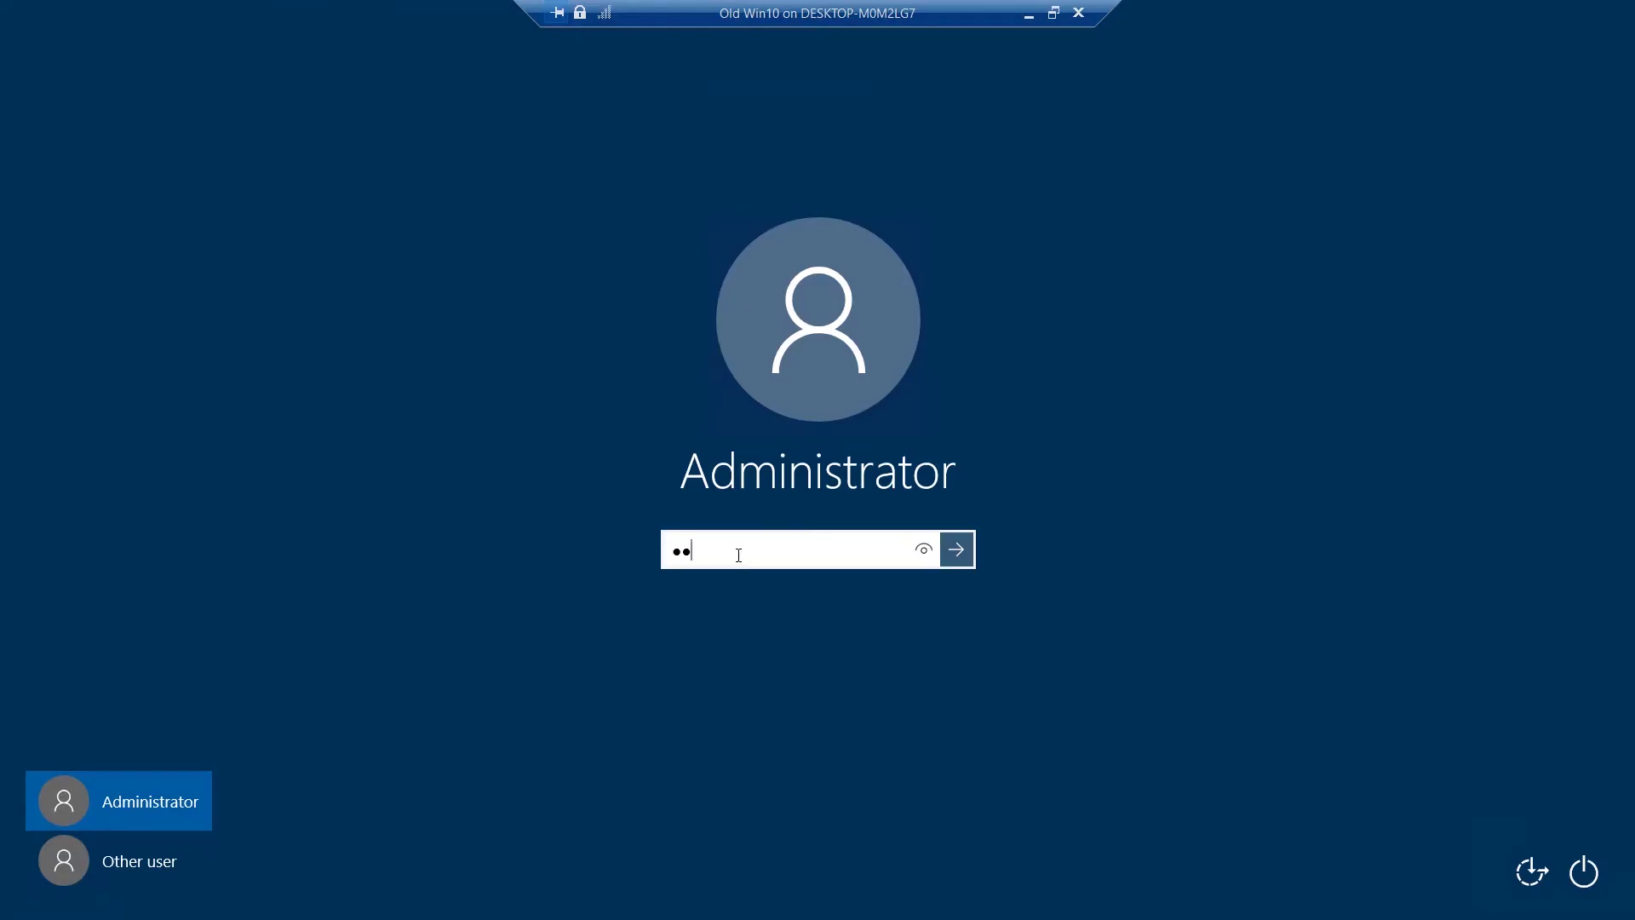
pyautogui.press('Return')
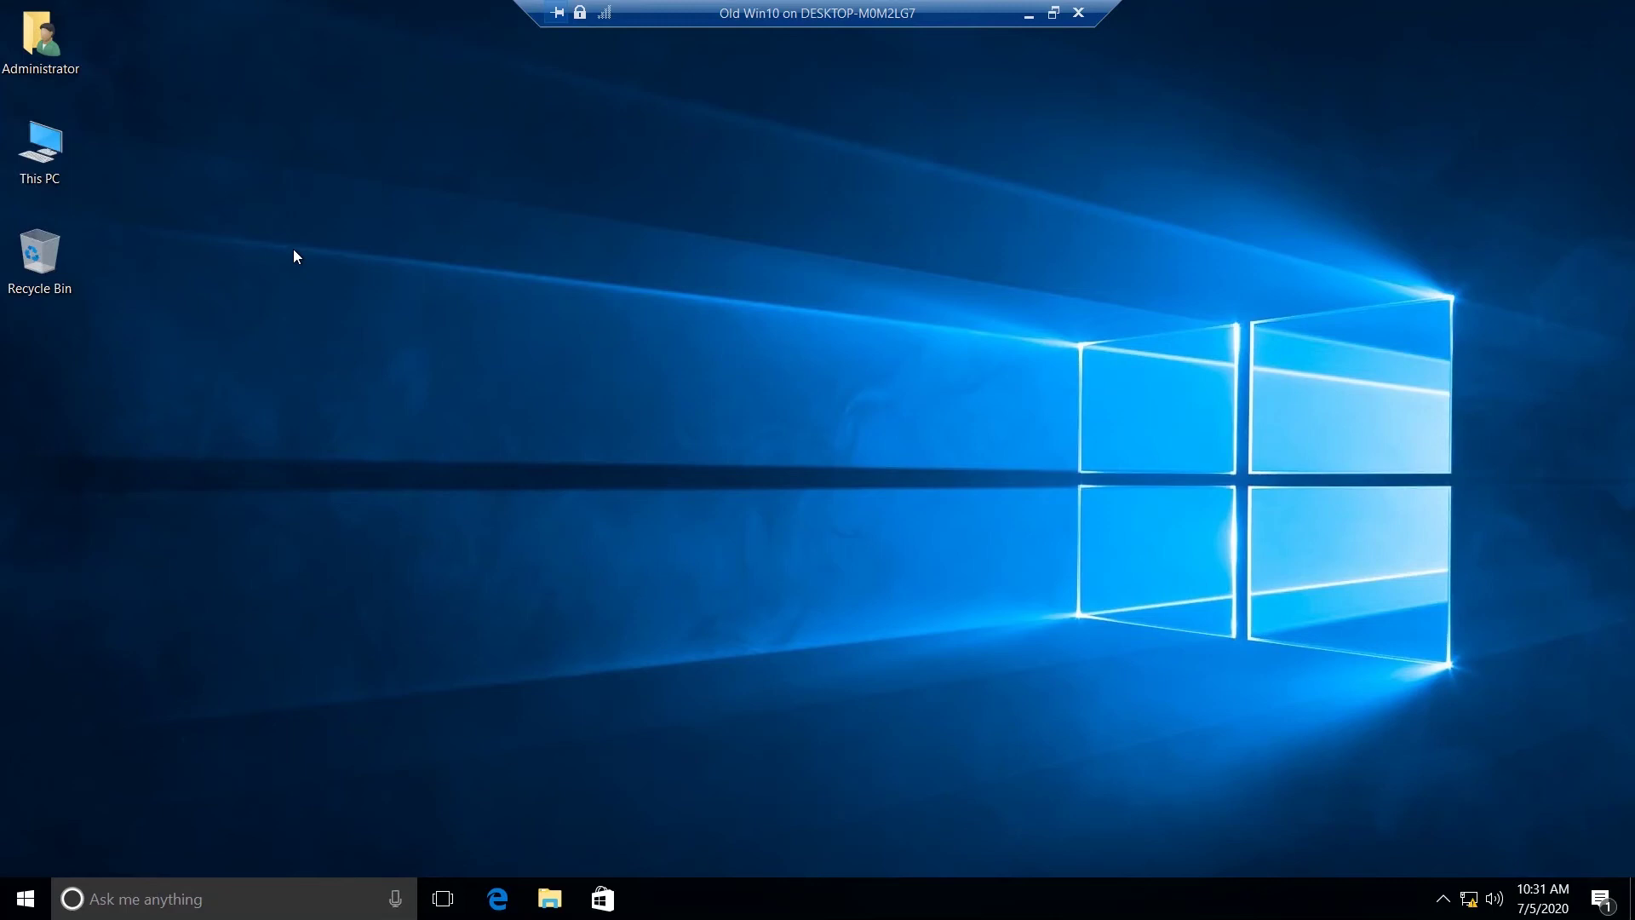
# Step: Open Disk Management through Computer Management for This PC and initialize Disk 1 with the MBR partition style
pyautogui.doubleClick(37, 171)
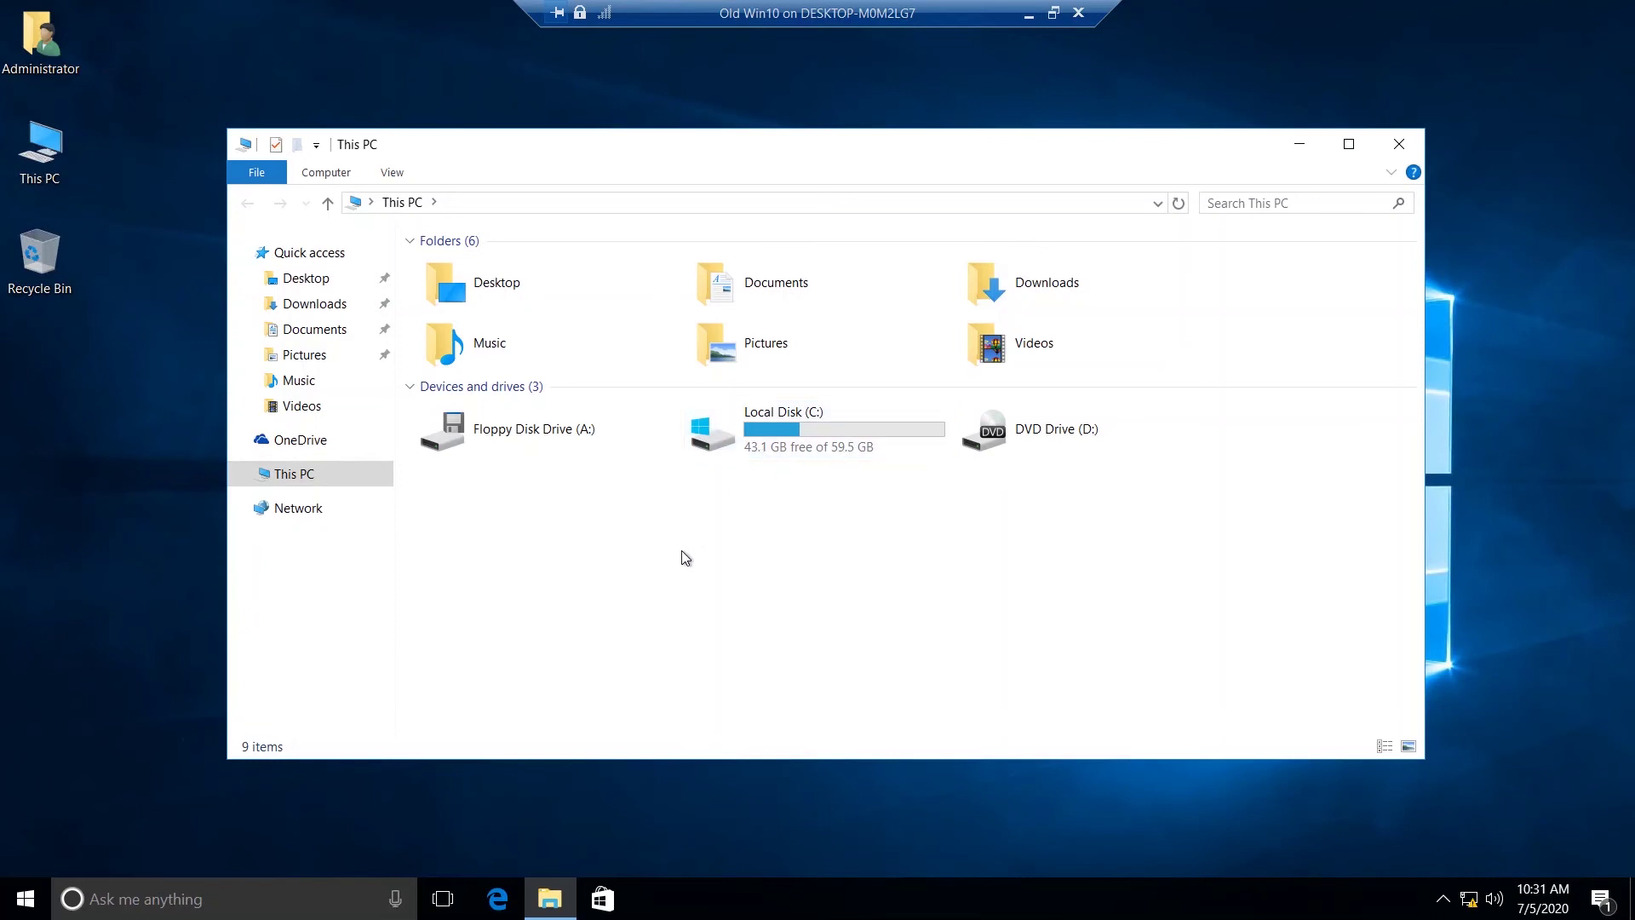
pyautogui.rightClick(275, 486)
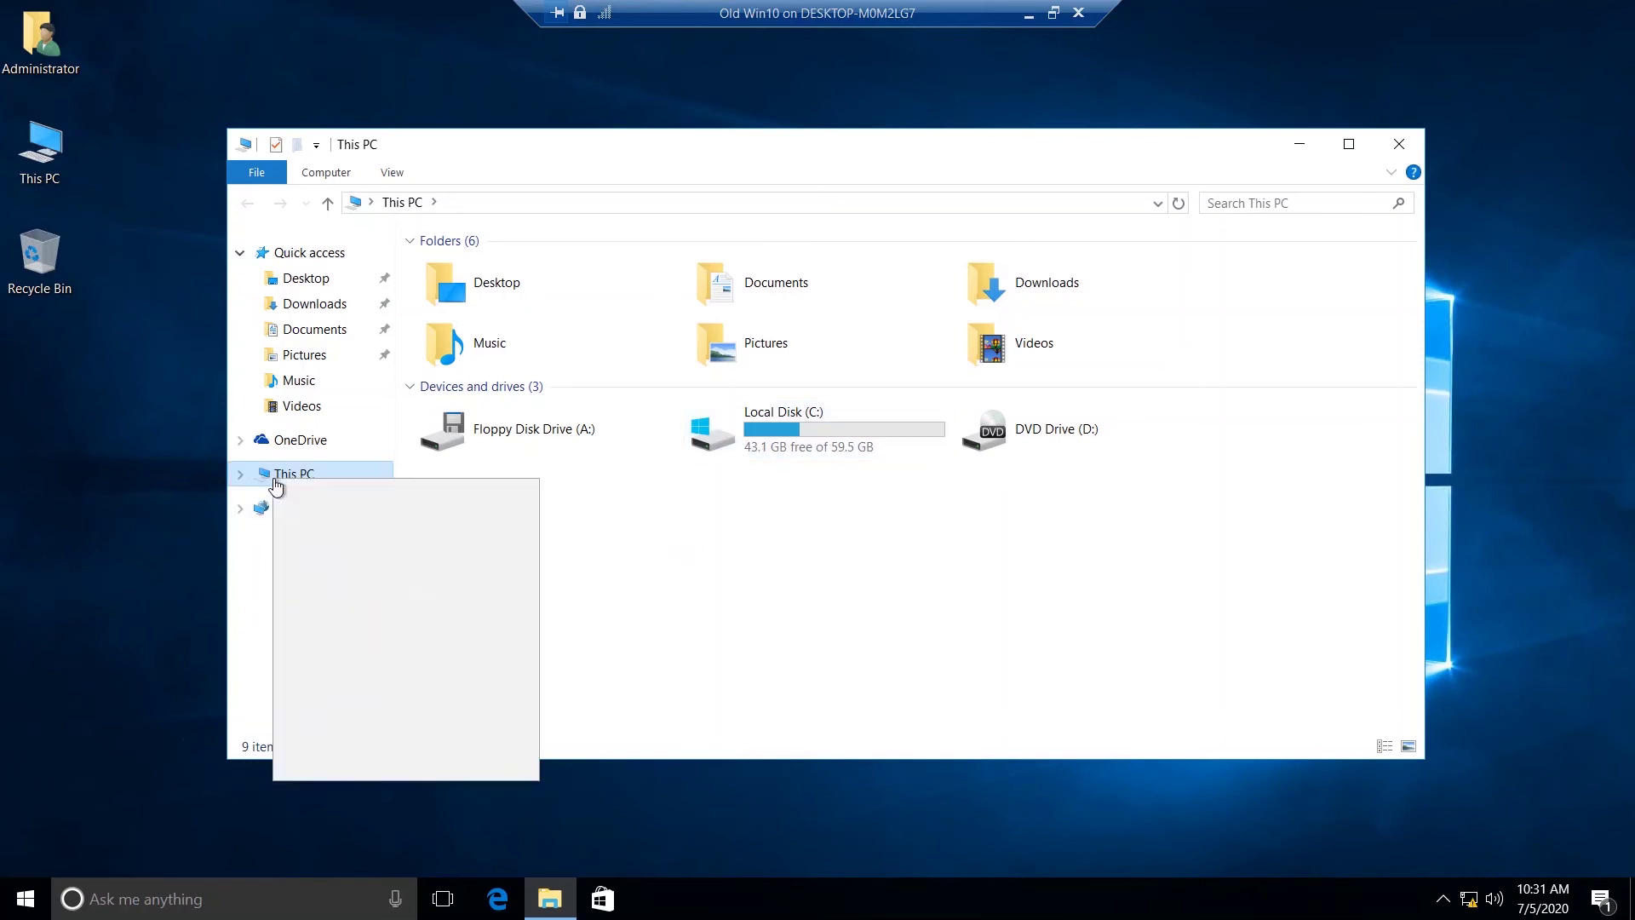
pyautogui.click(315, 528)
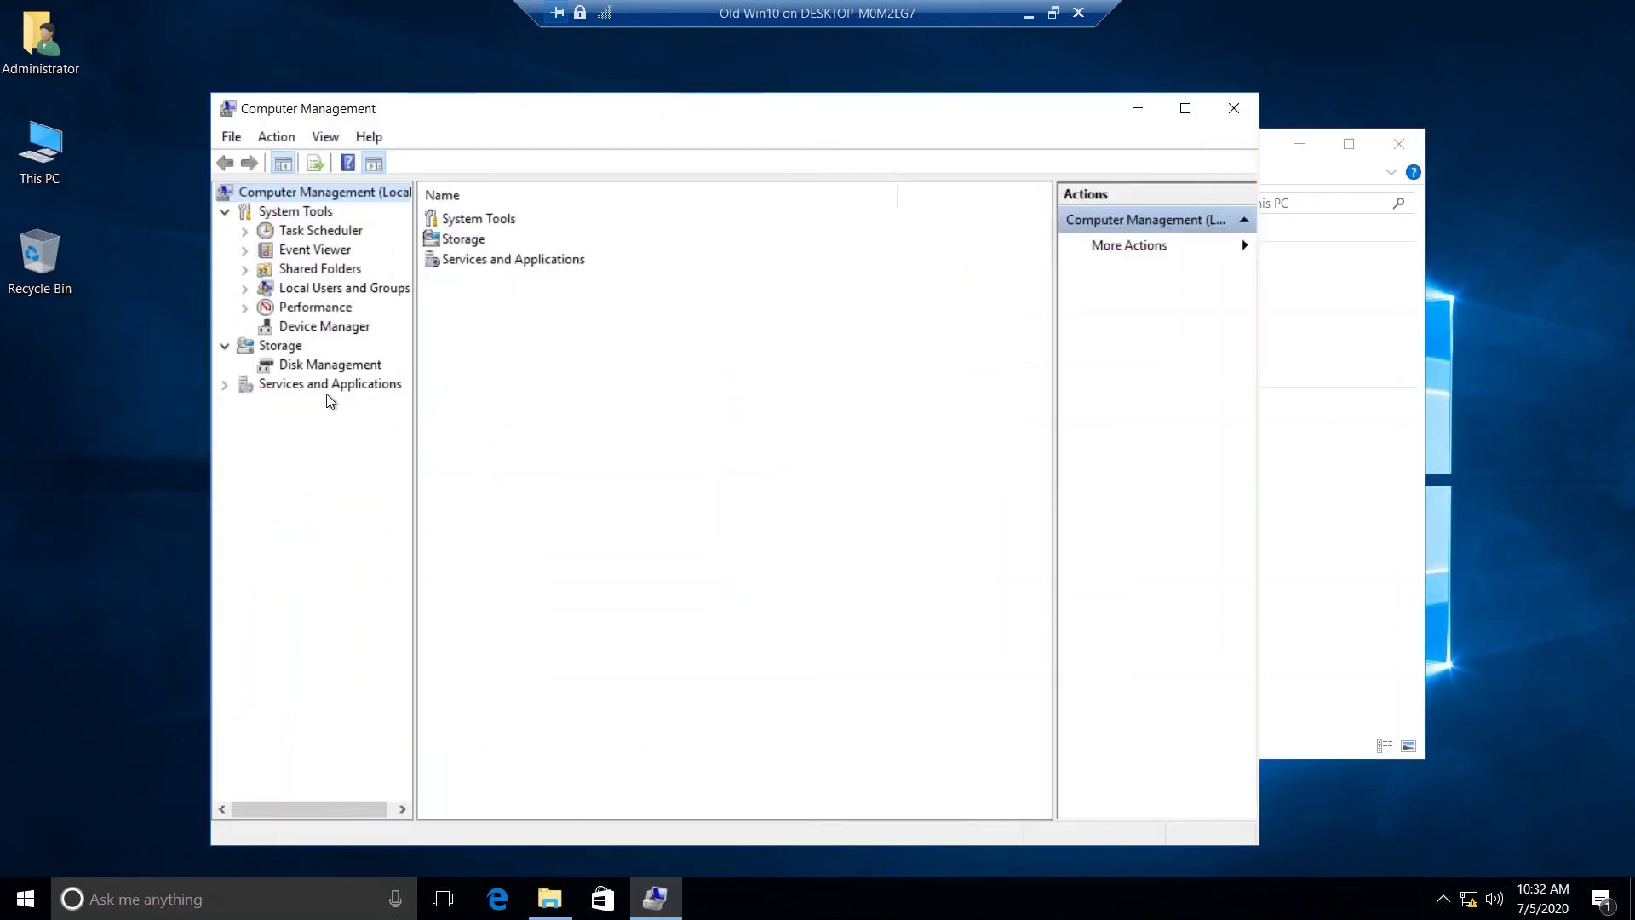
pyautogui.click(317, 366)
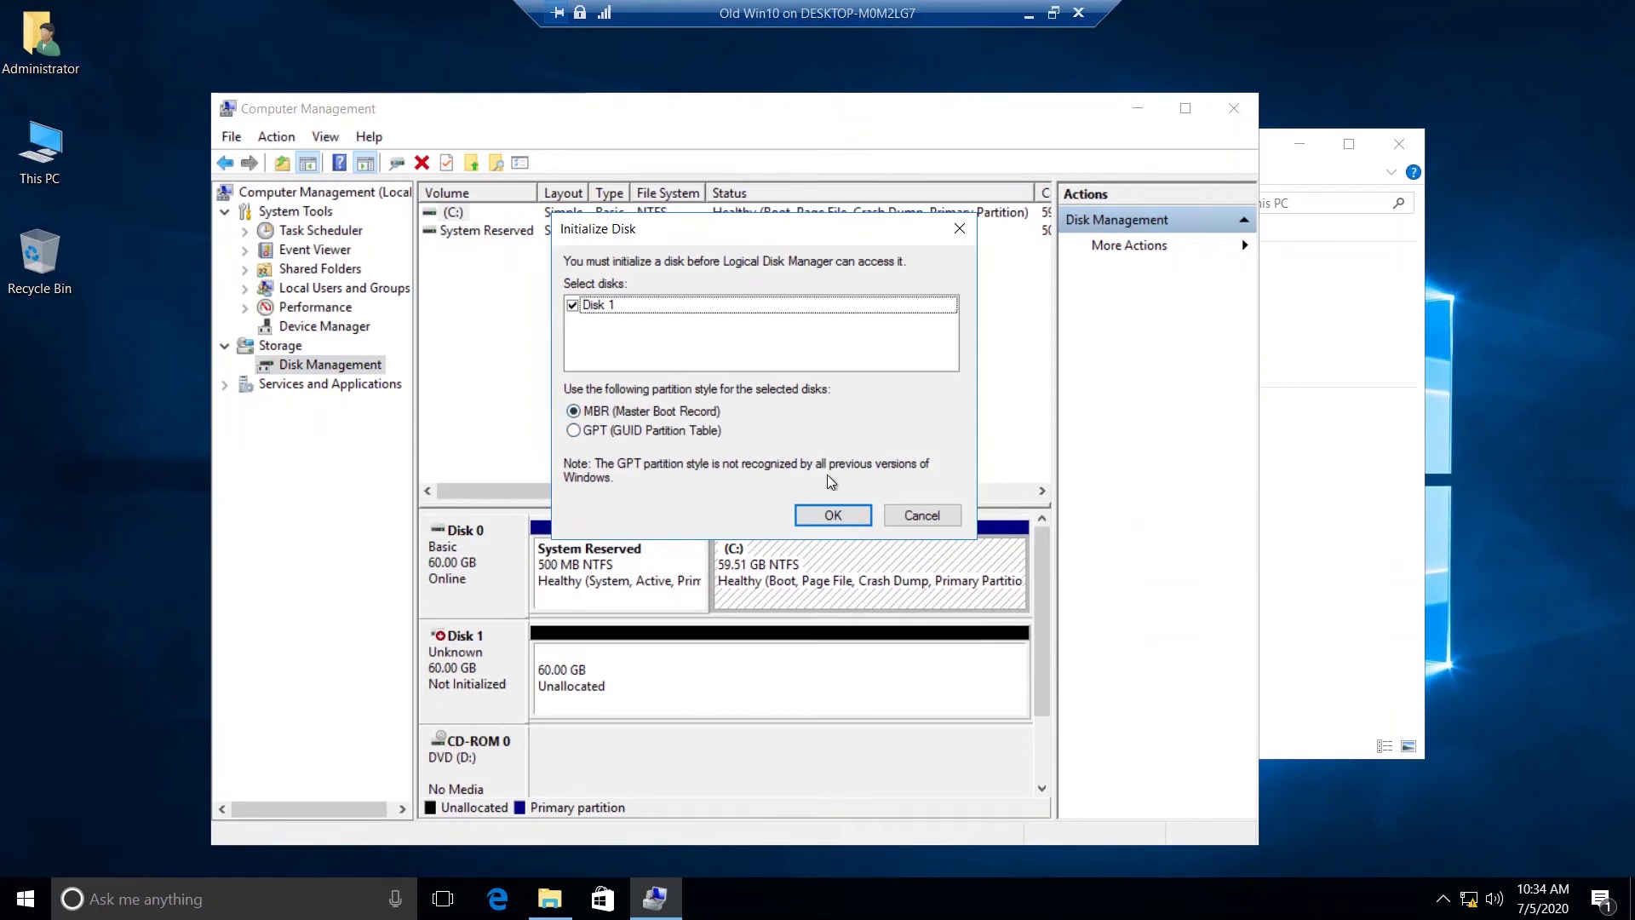
pyautogui.click(845, 514)
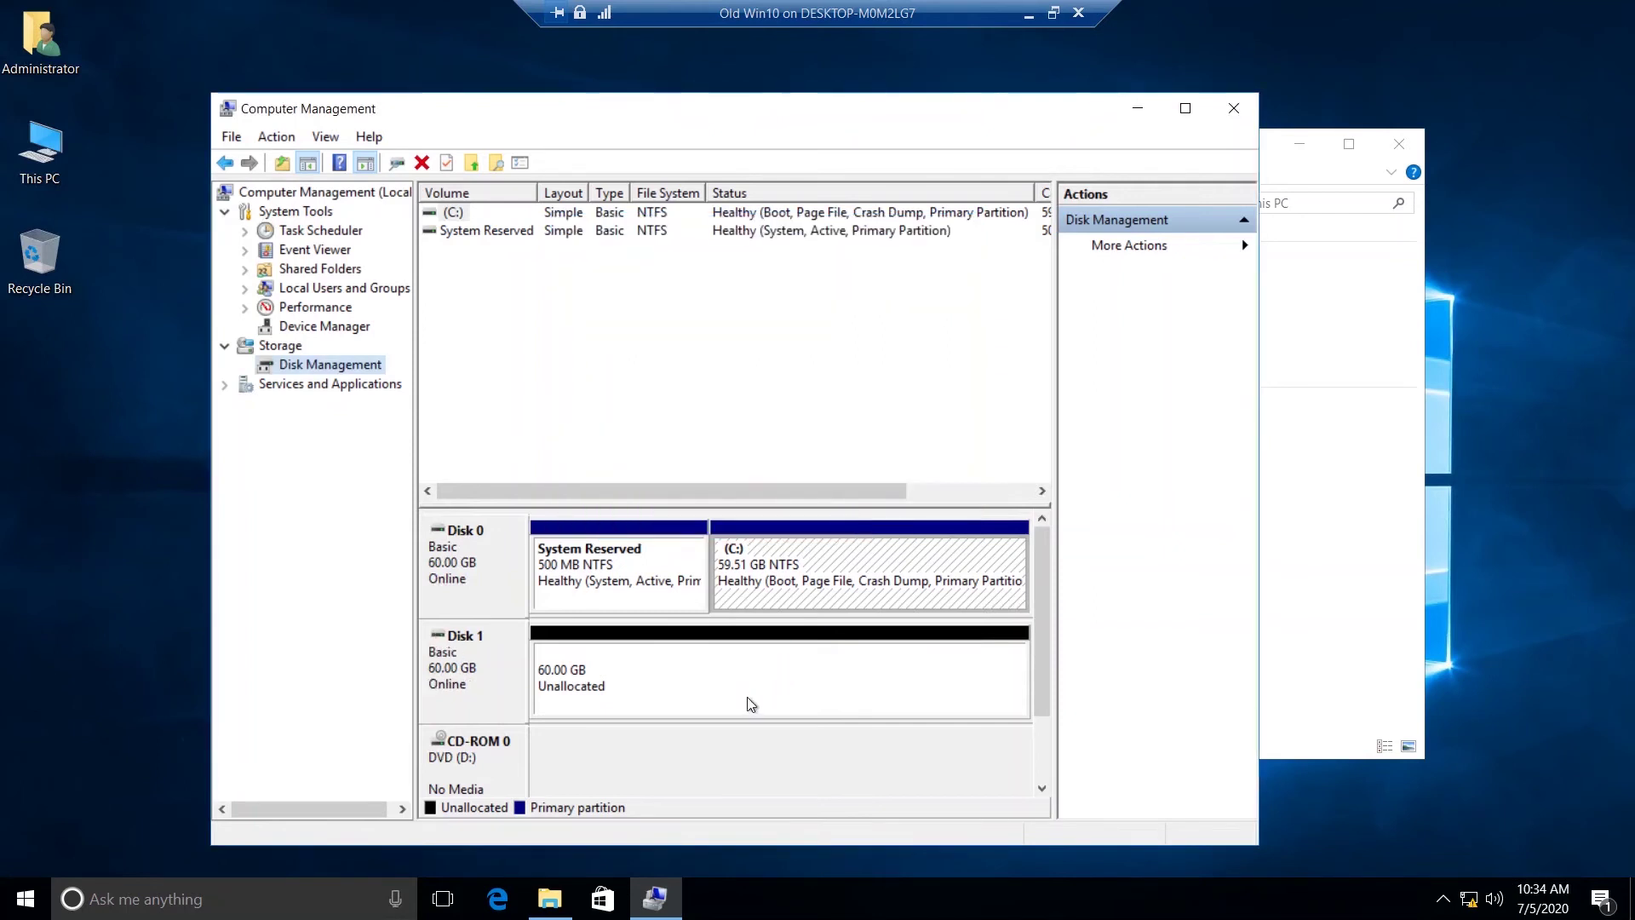
# Step: Set up a new simple volume on Disk 1's unallocated space with a size of 61437 MB and drive letter E
pyautogui.click(704, 694)
pyautogui.rightClick(686, 678)
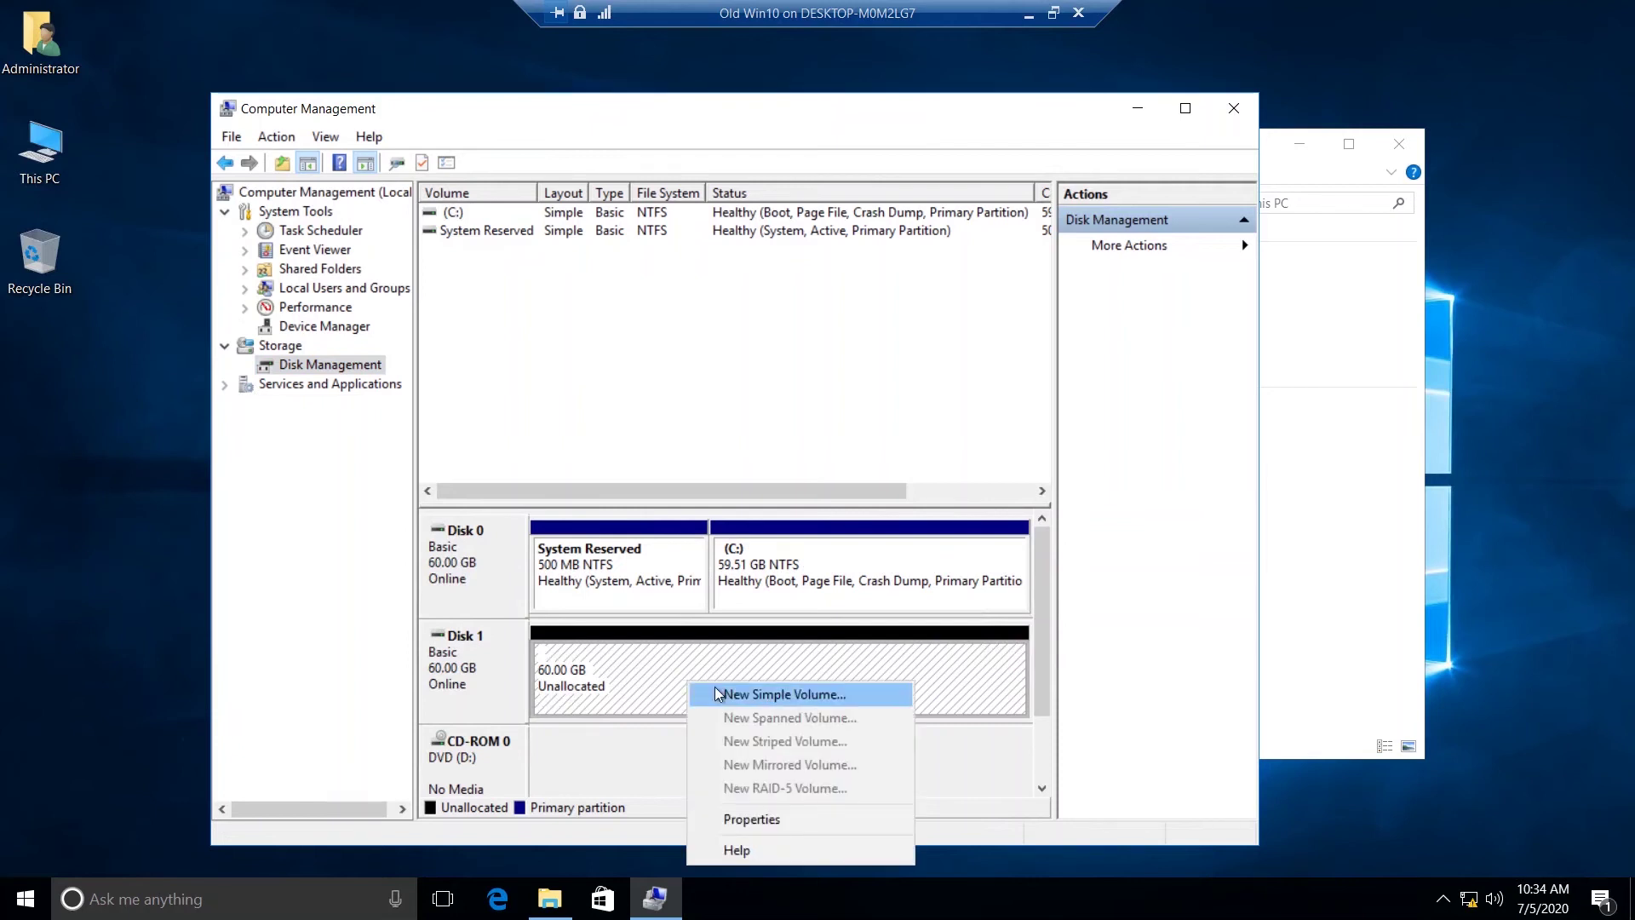
pyautogui.click(765, 695)
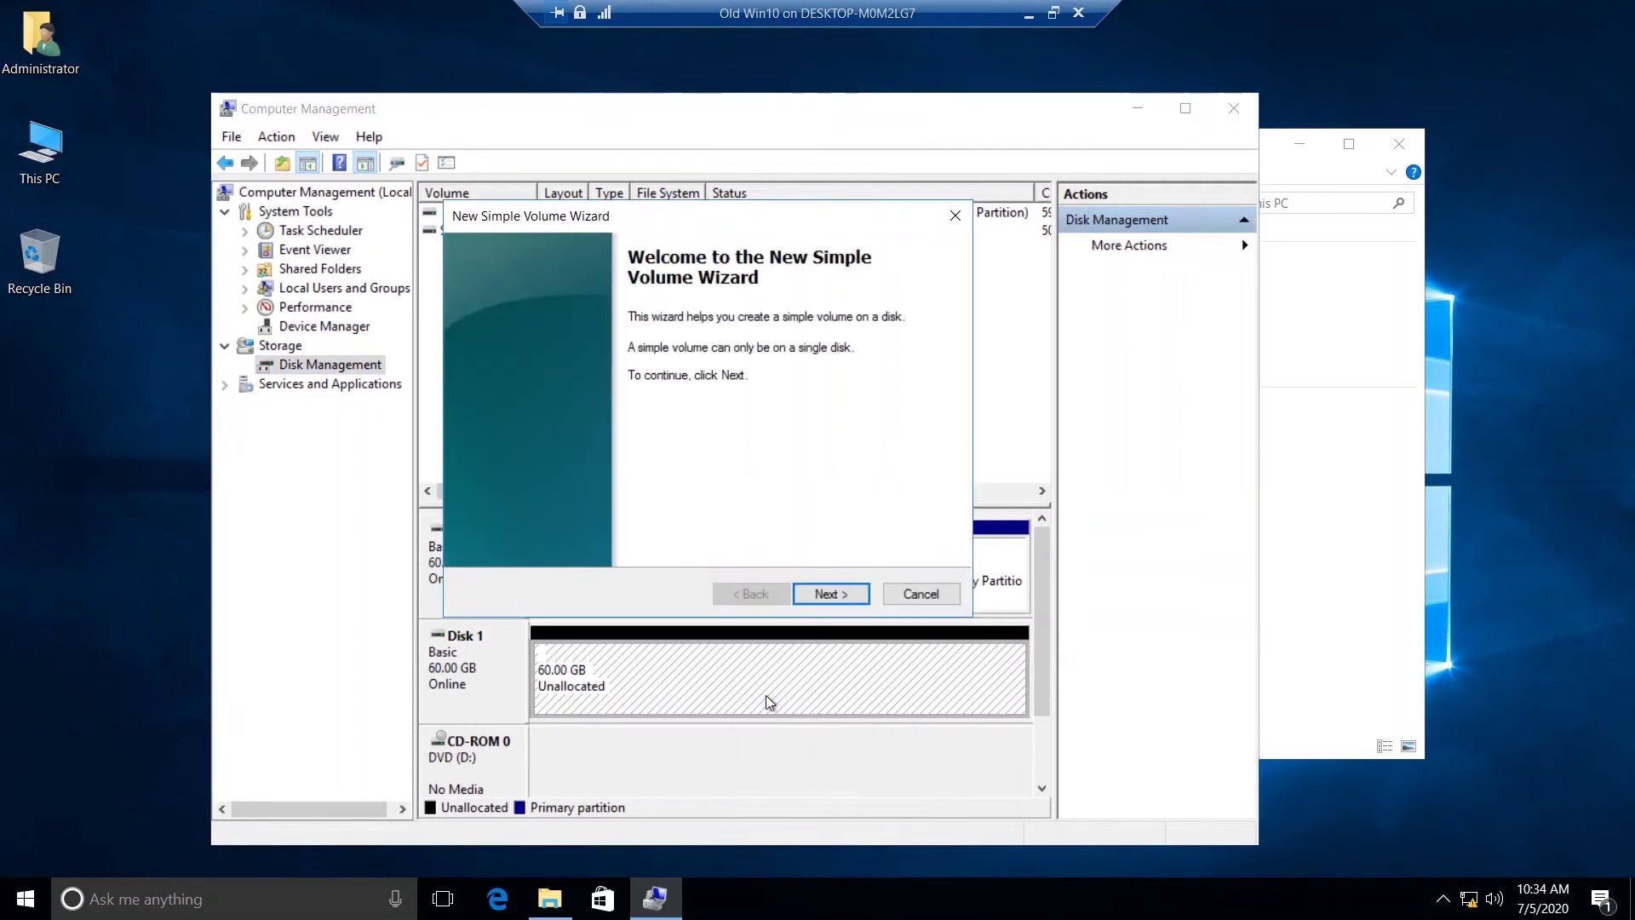
pyautogui.click(828, 593)
pyautogui.click(758, 428)
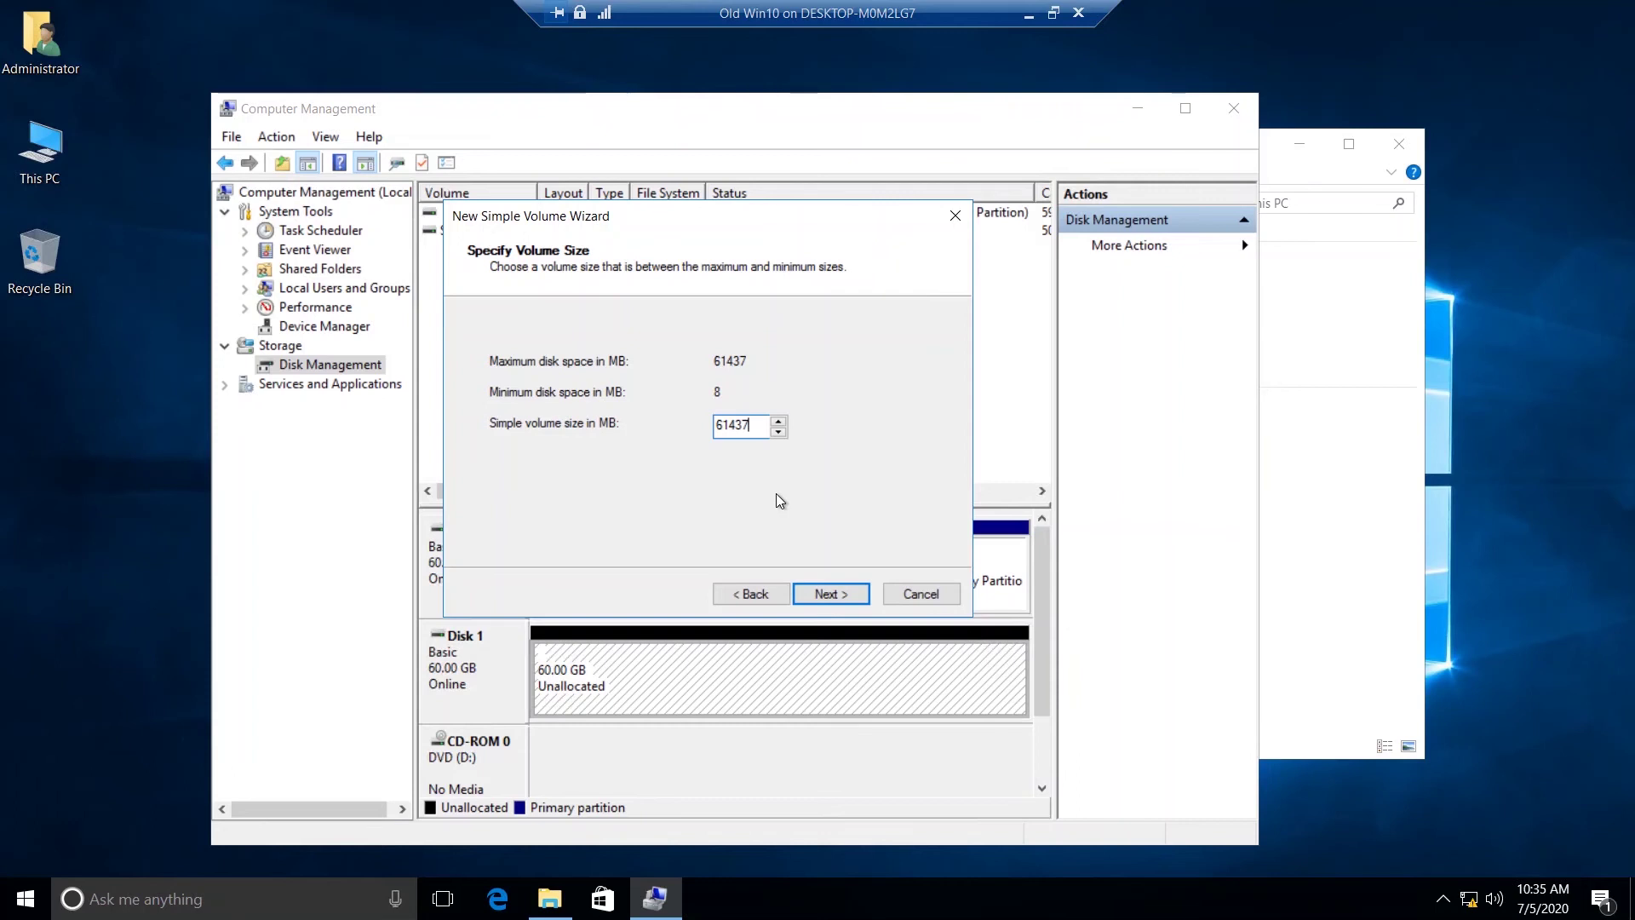
pyautogui.click(838, 591)
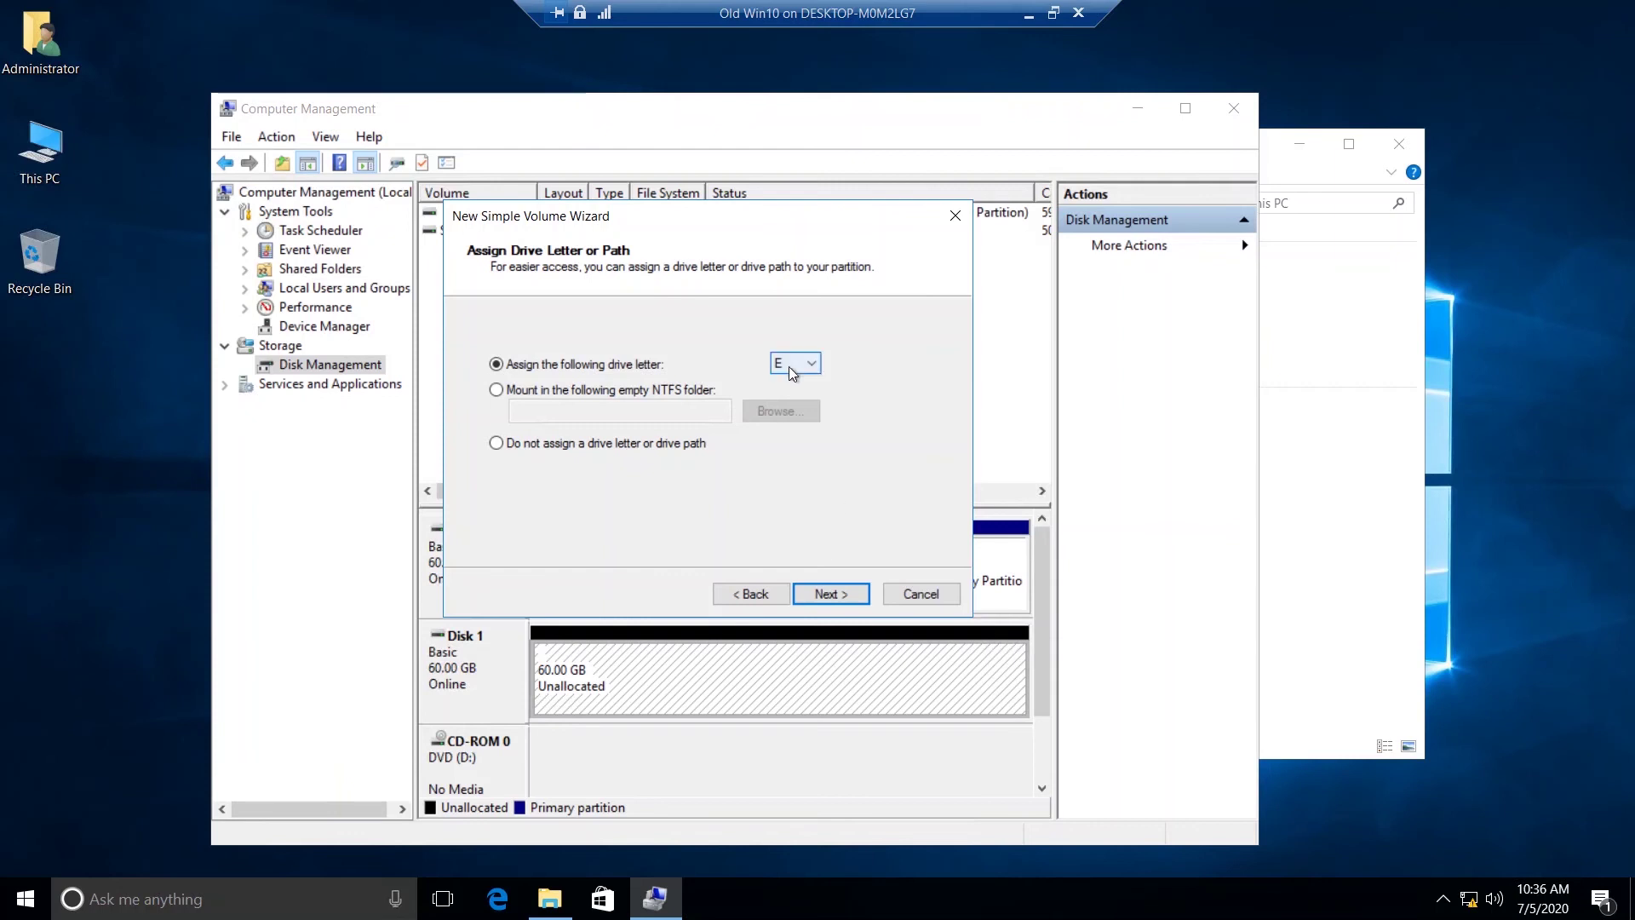
pyautogui.click(850, 594)
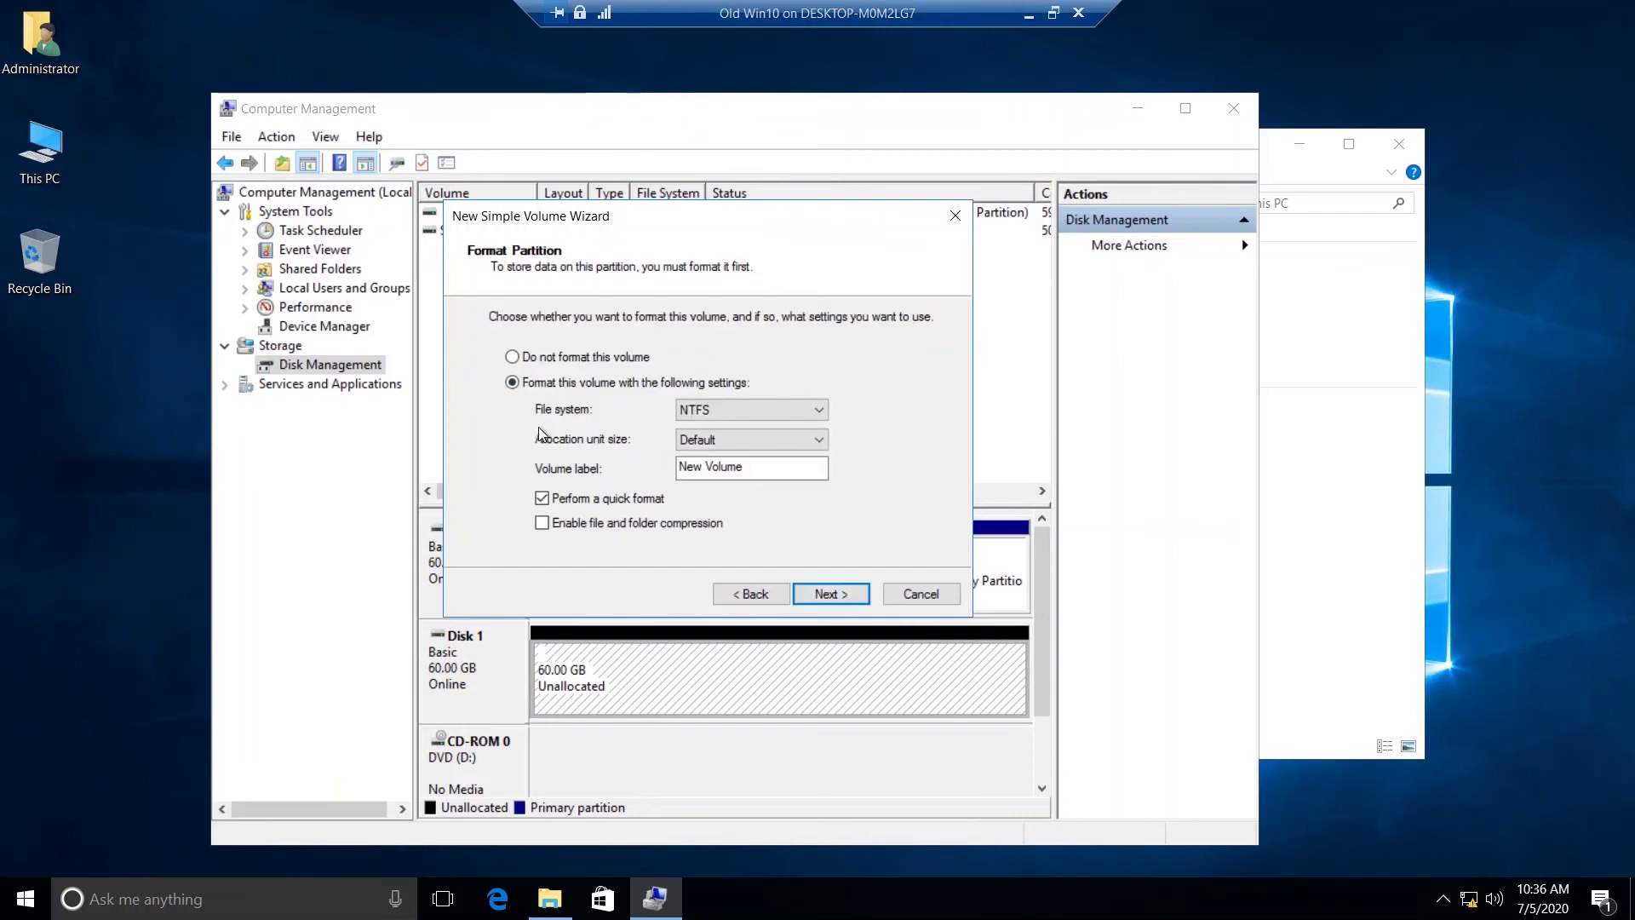
# Step: Create the volume with a quick NTFS format, default allocation unit size and the label New Volume
pyautogui.click(780, 410)
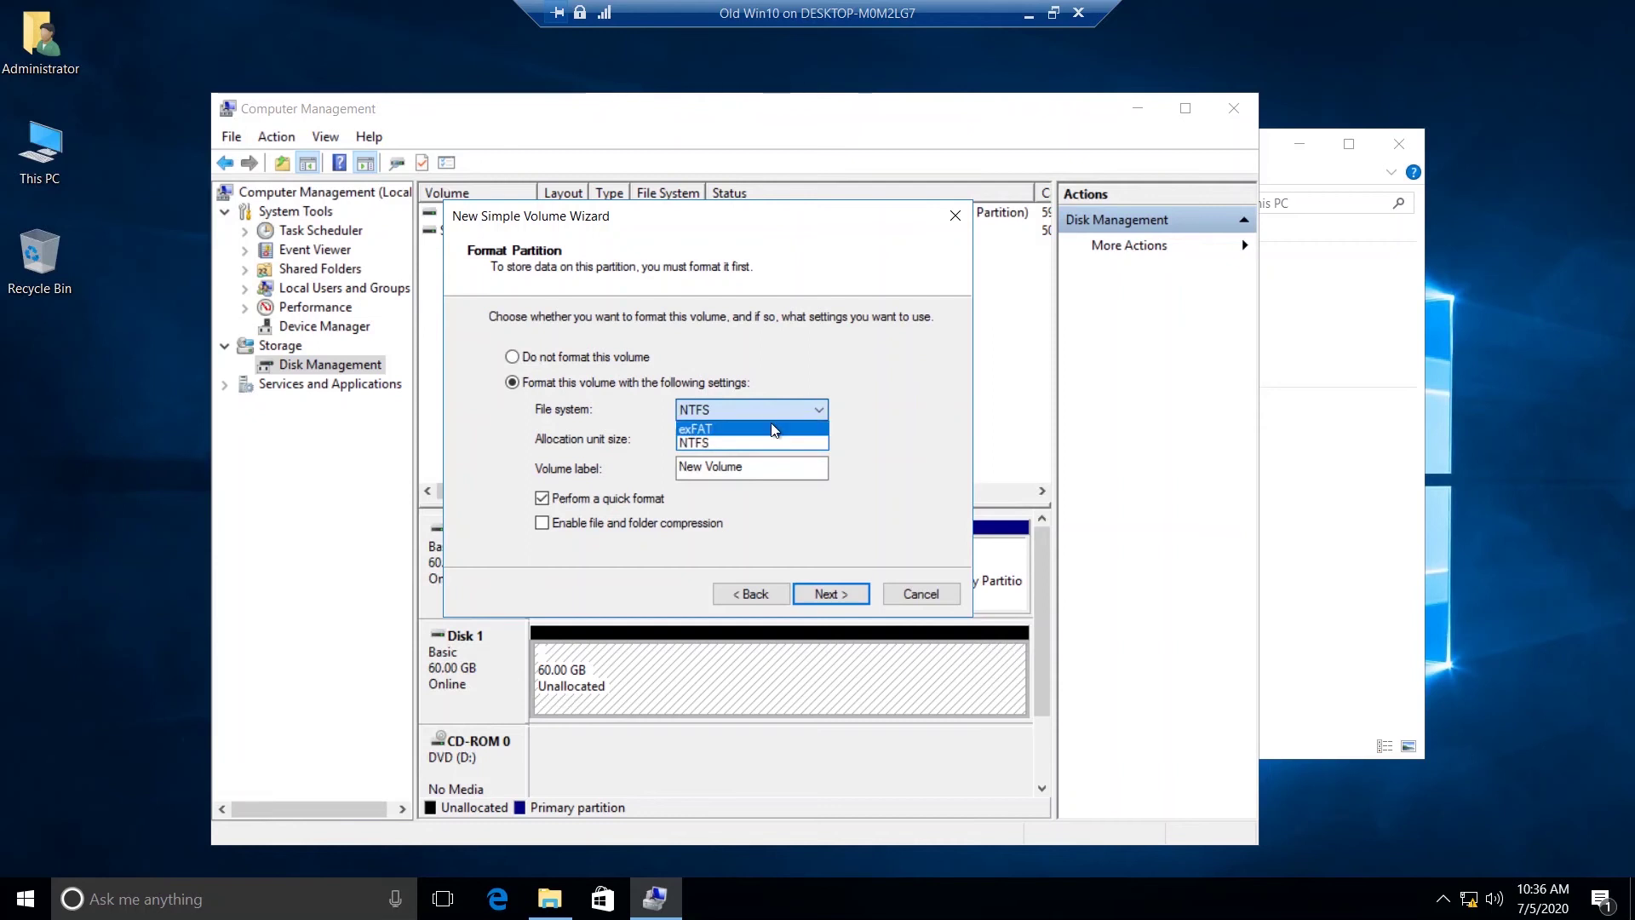
pyautogui.click(881, 407)
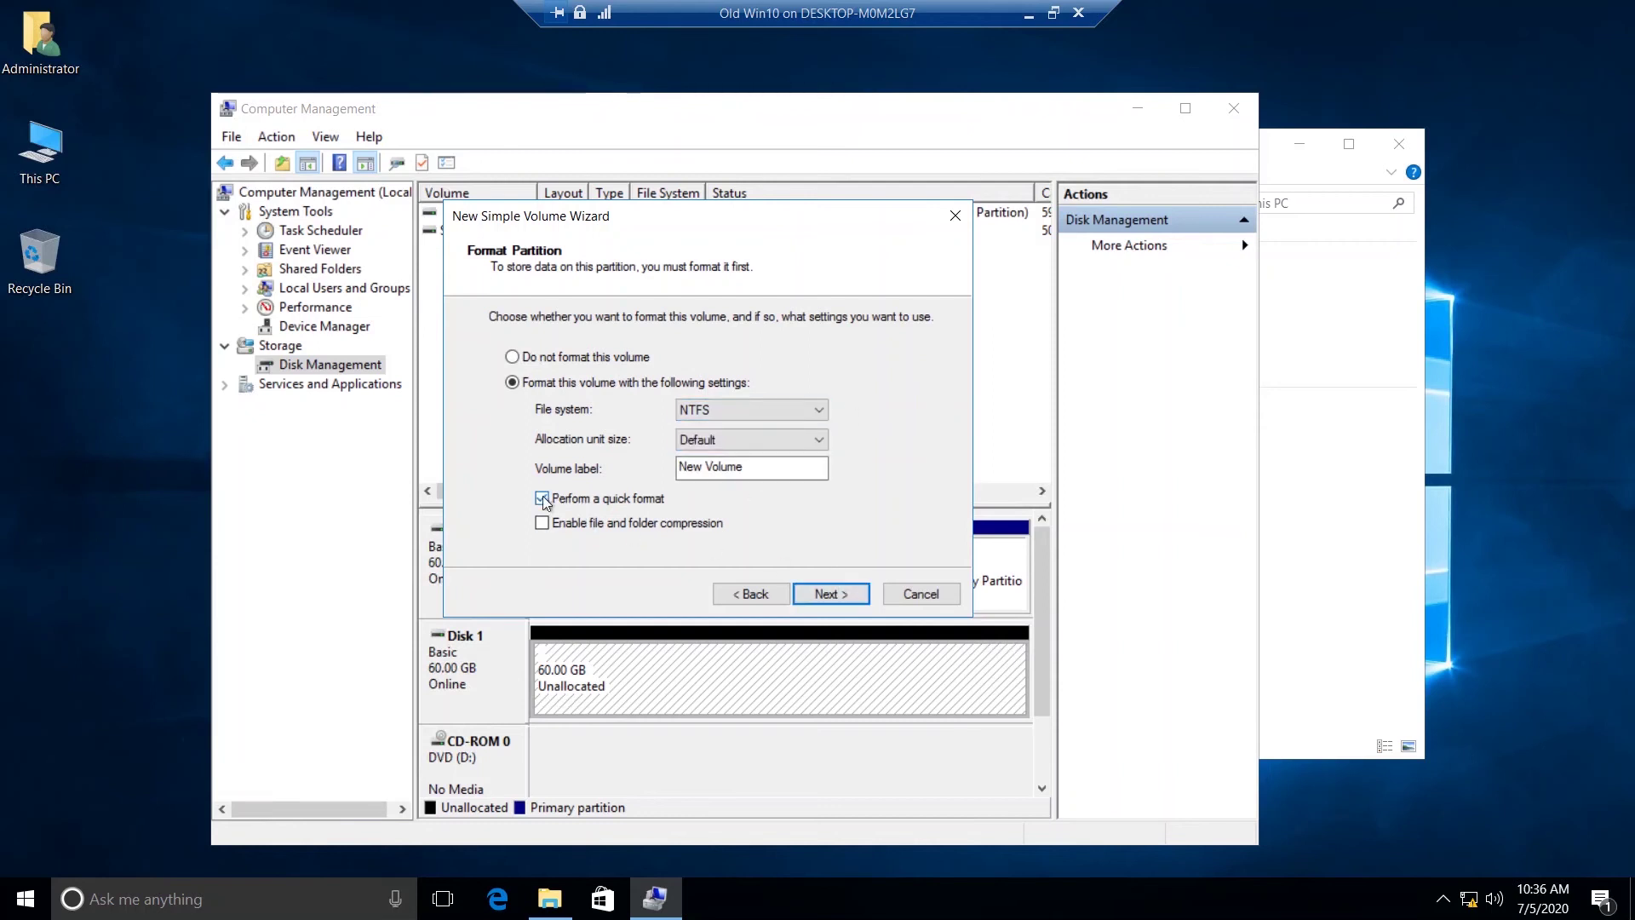
pyautogui.click(824, 594)
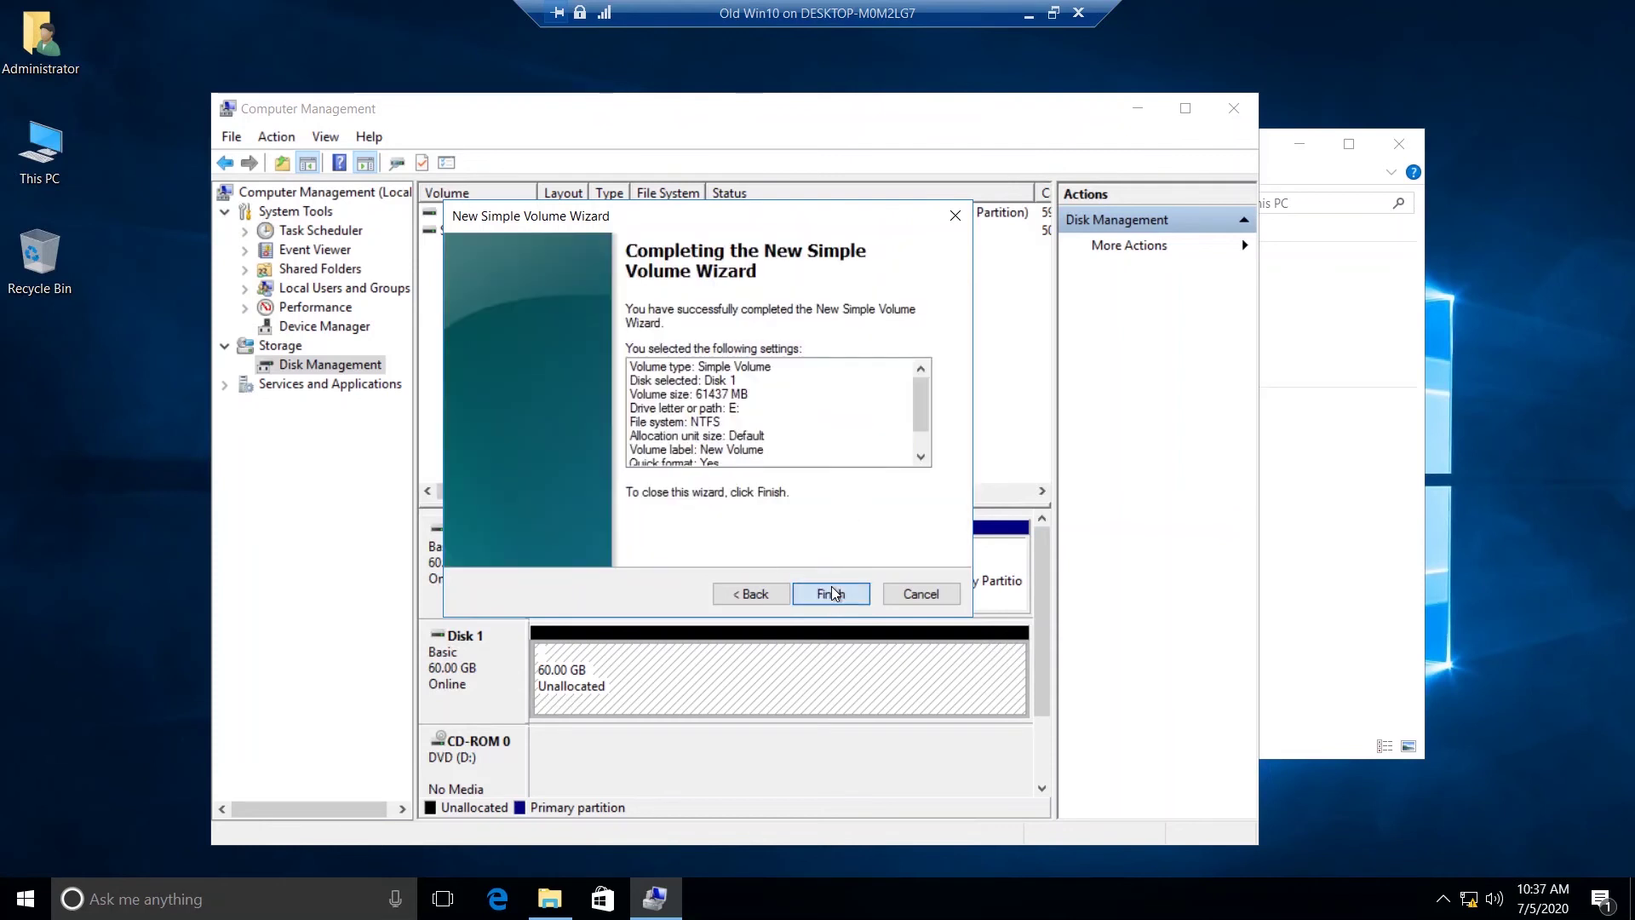
pyautogui.click(832, 594)
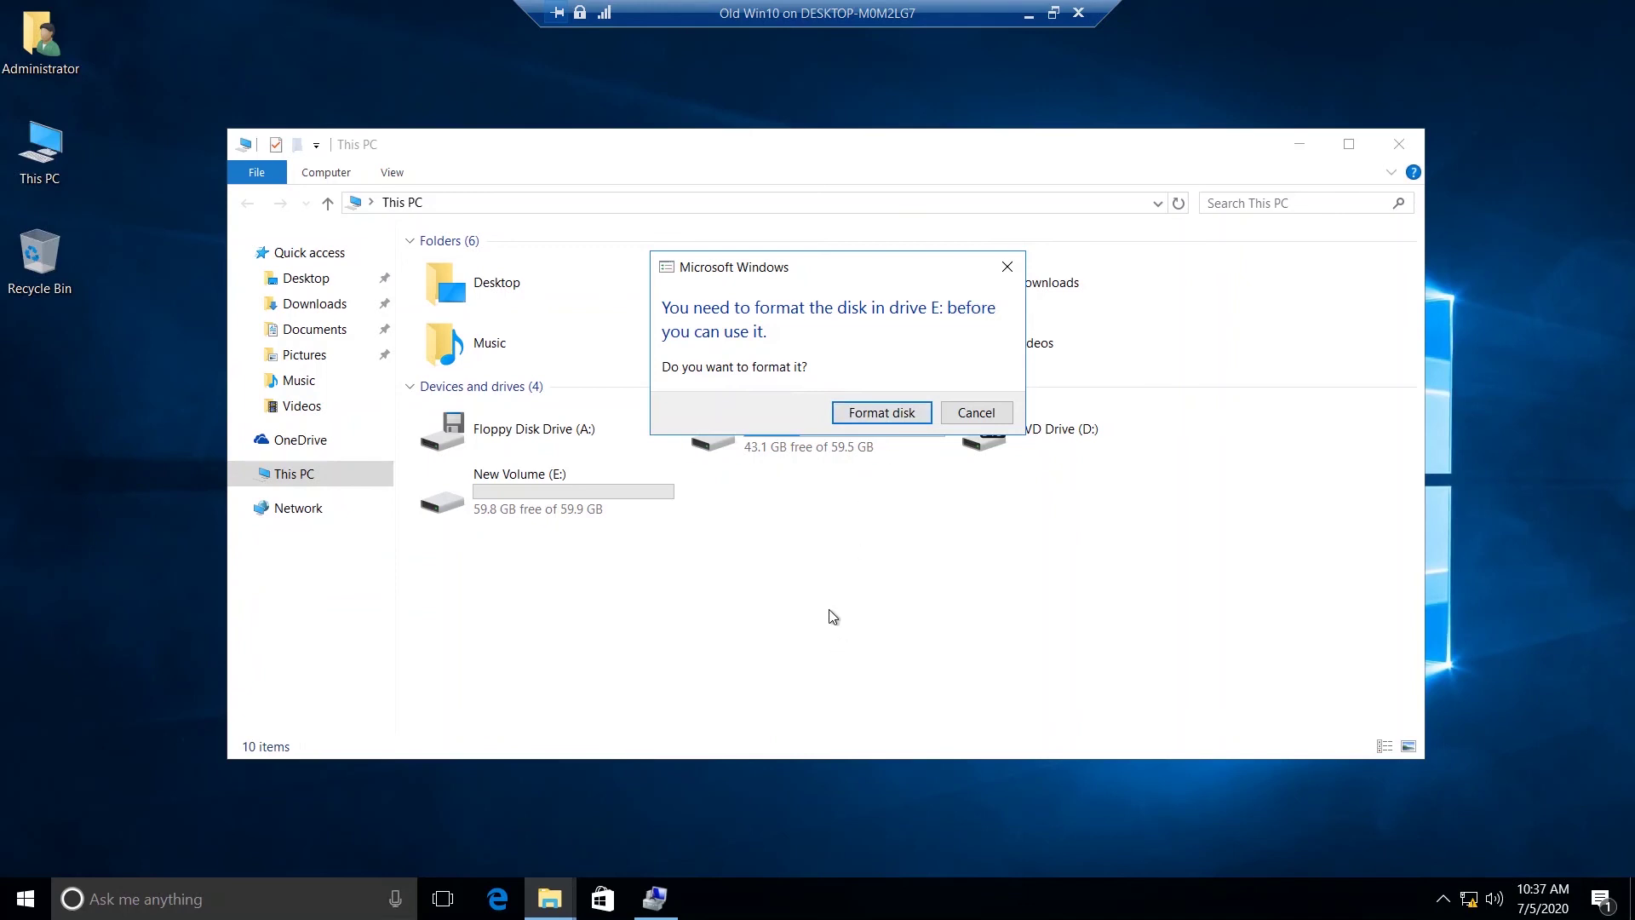
# Step: Quick-format drive E as NTFS with 4096-byte allocation units and the label New Volume, then close the format dialog
pyautogui.click(898, 418)
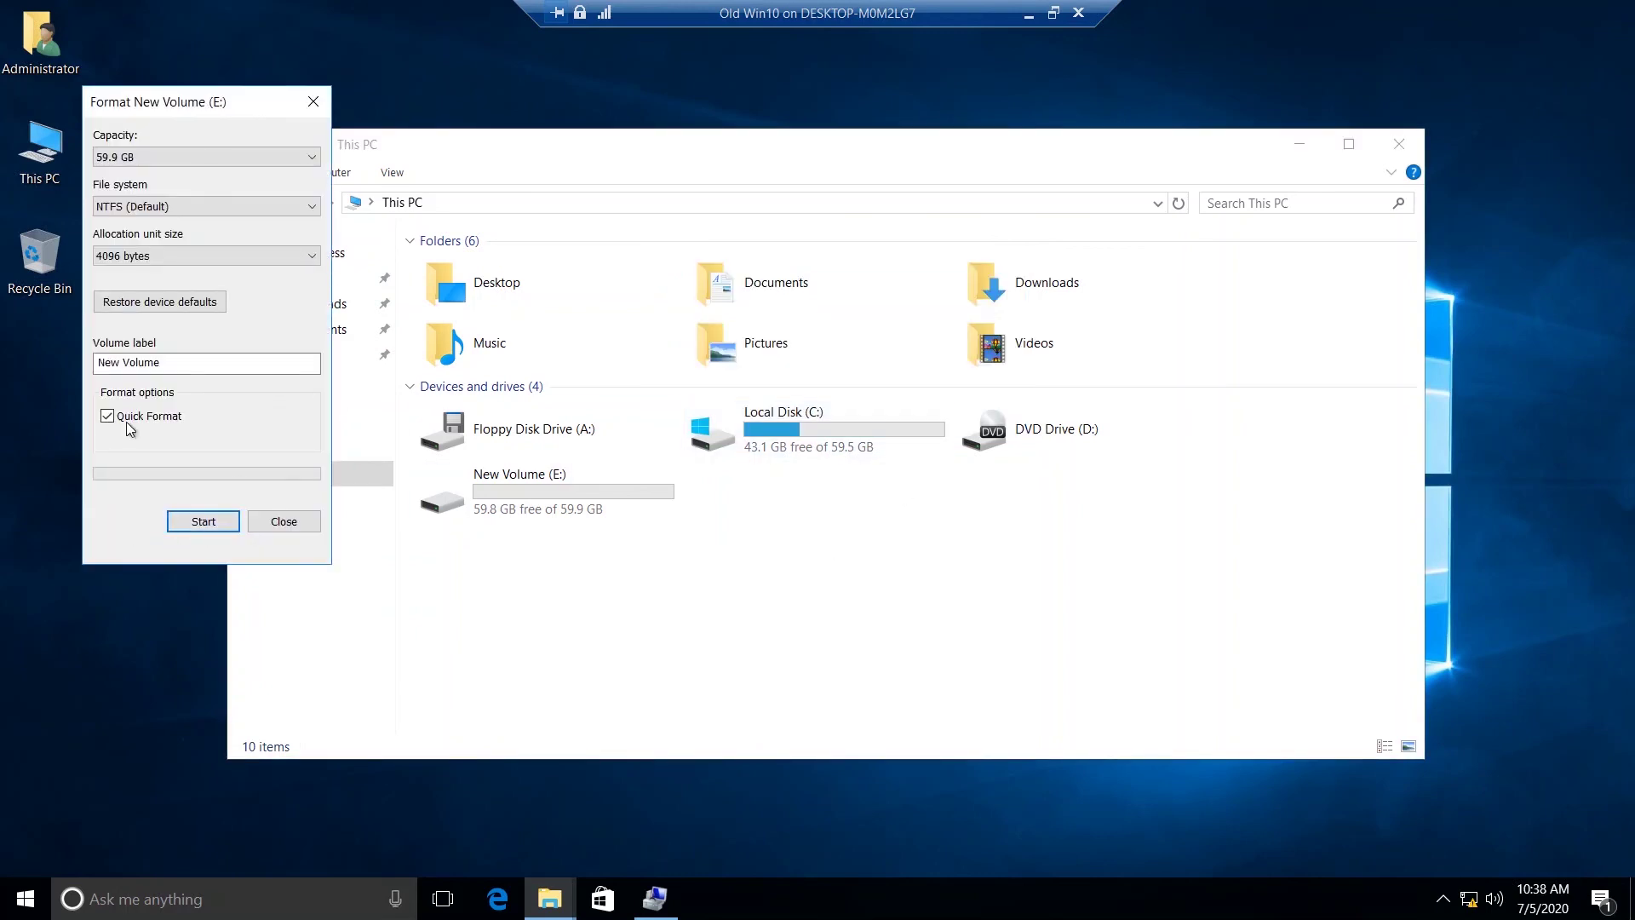
pyautogui.moveTo(220, 111); pyautogui.dragTo(396, 123)
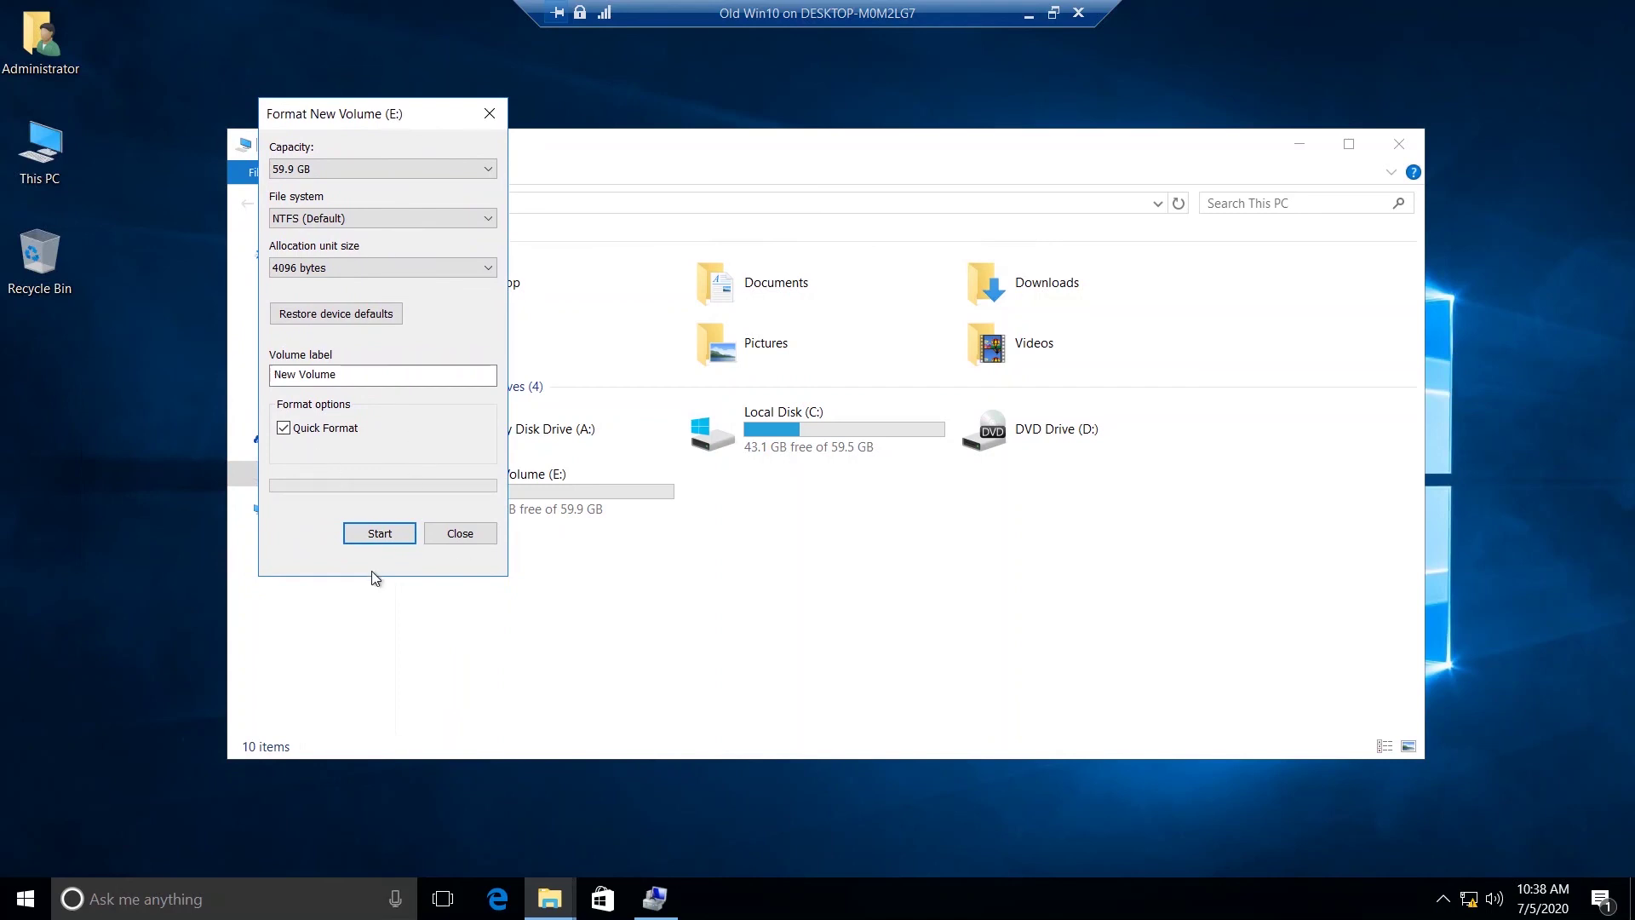
pyautogui.click(379, 534)
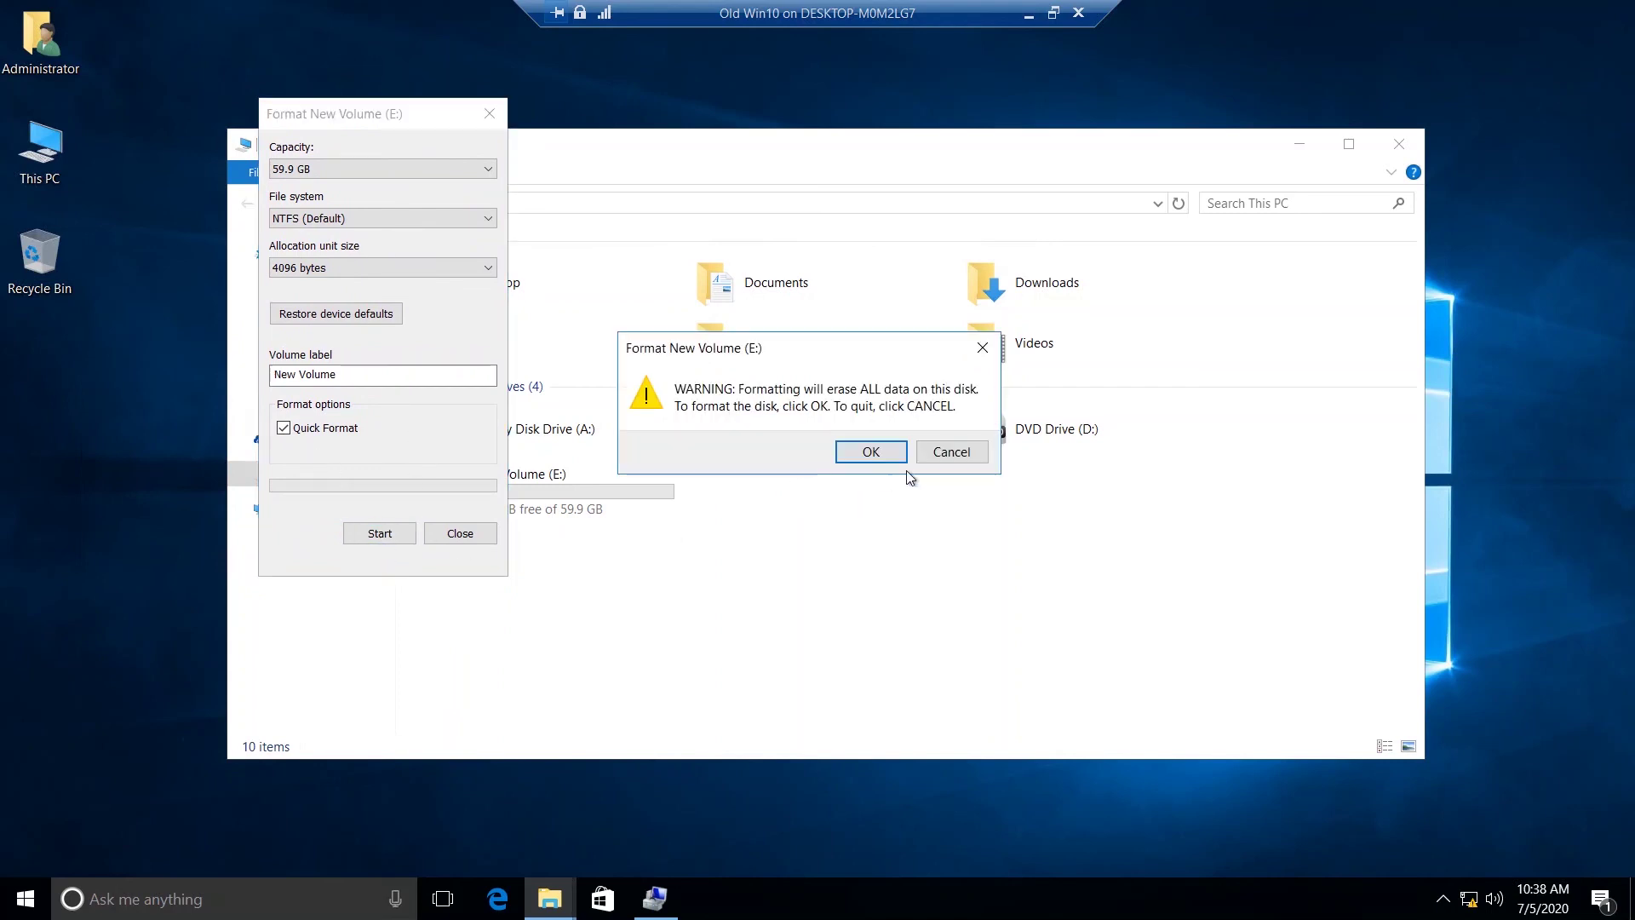
pyautogui.click(858, 458)
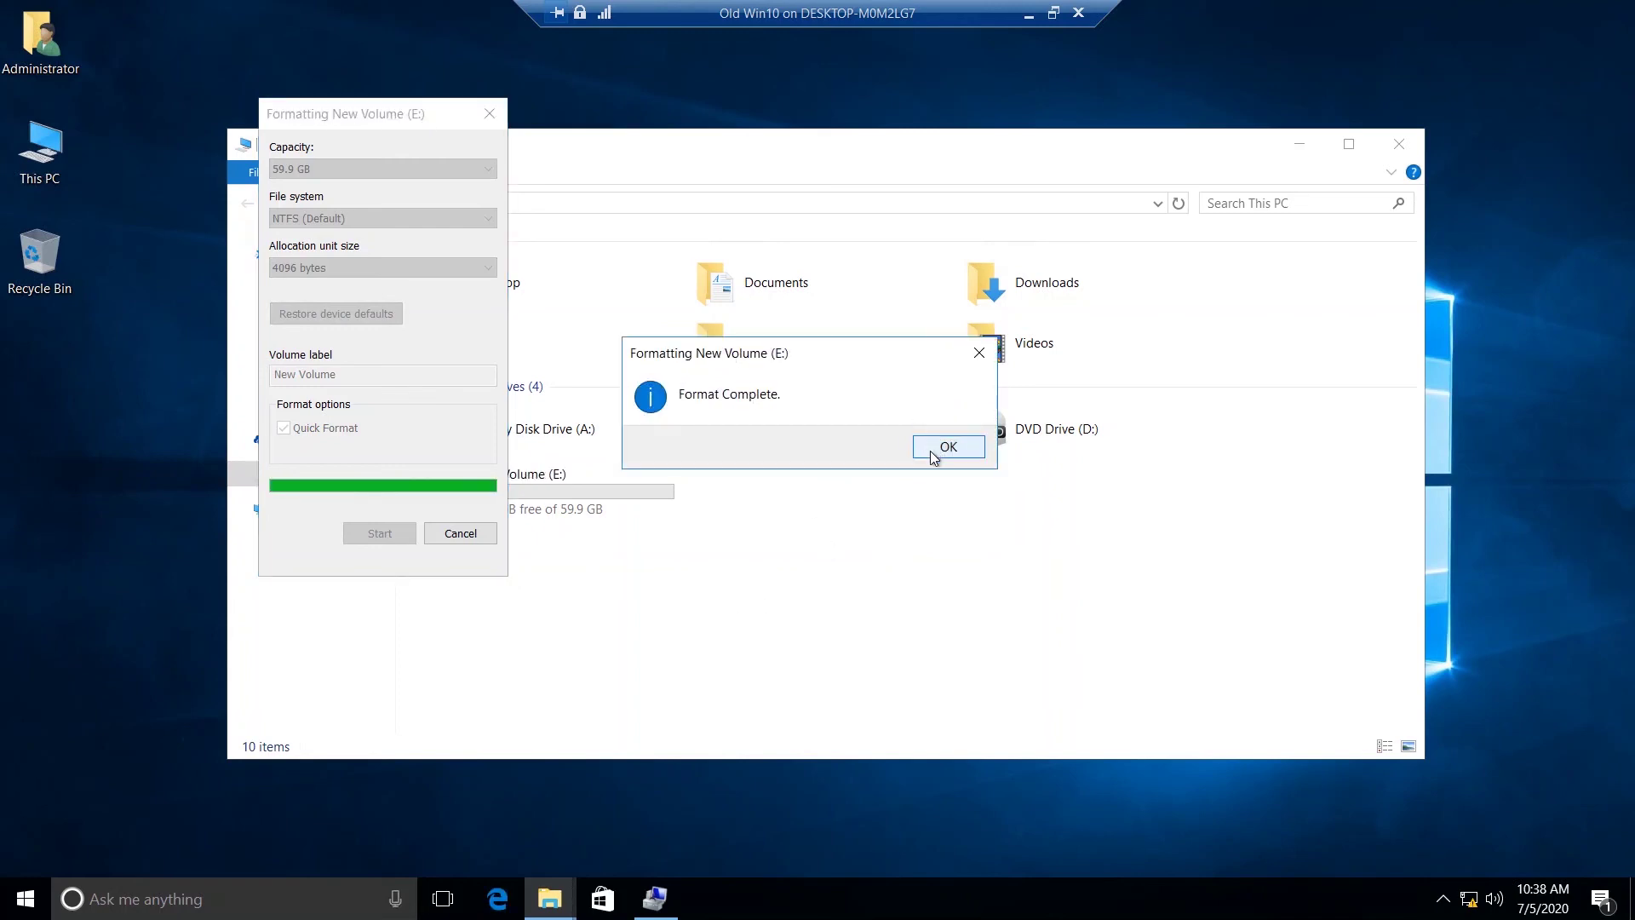
pyautogui.click(934, 457)
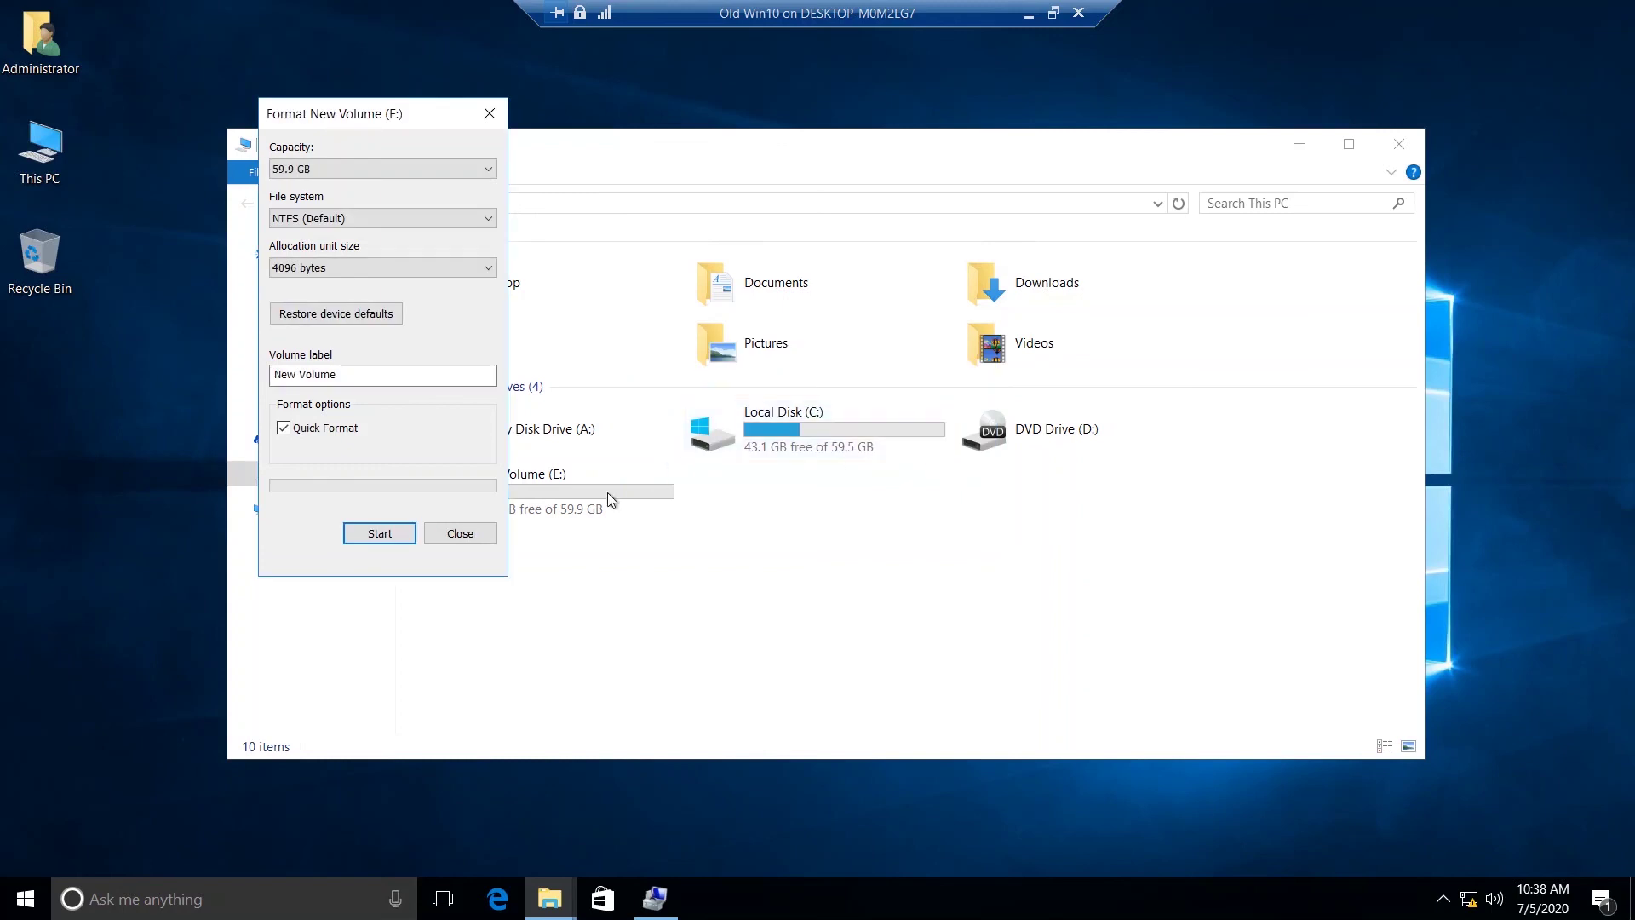
pyautogui.click(458, 534)
# Step: Open the New Volume (E:) drive to check its contents and return to This PC
pyautogui.doubleClick(552, 504)
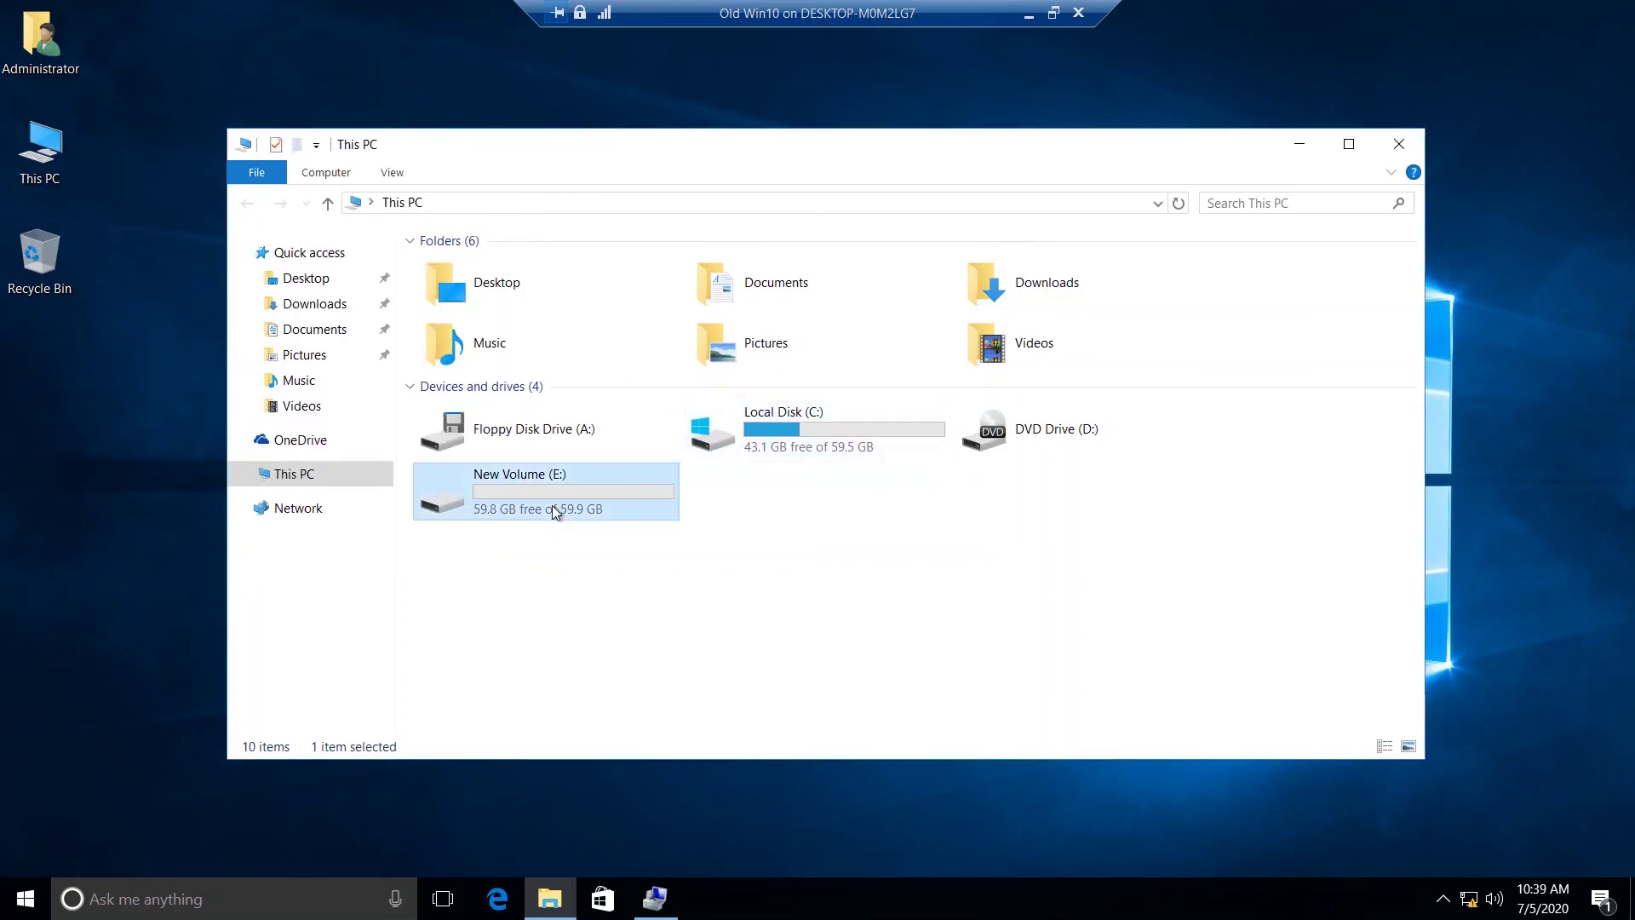
pyautogui.click(328, 203)
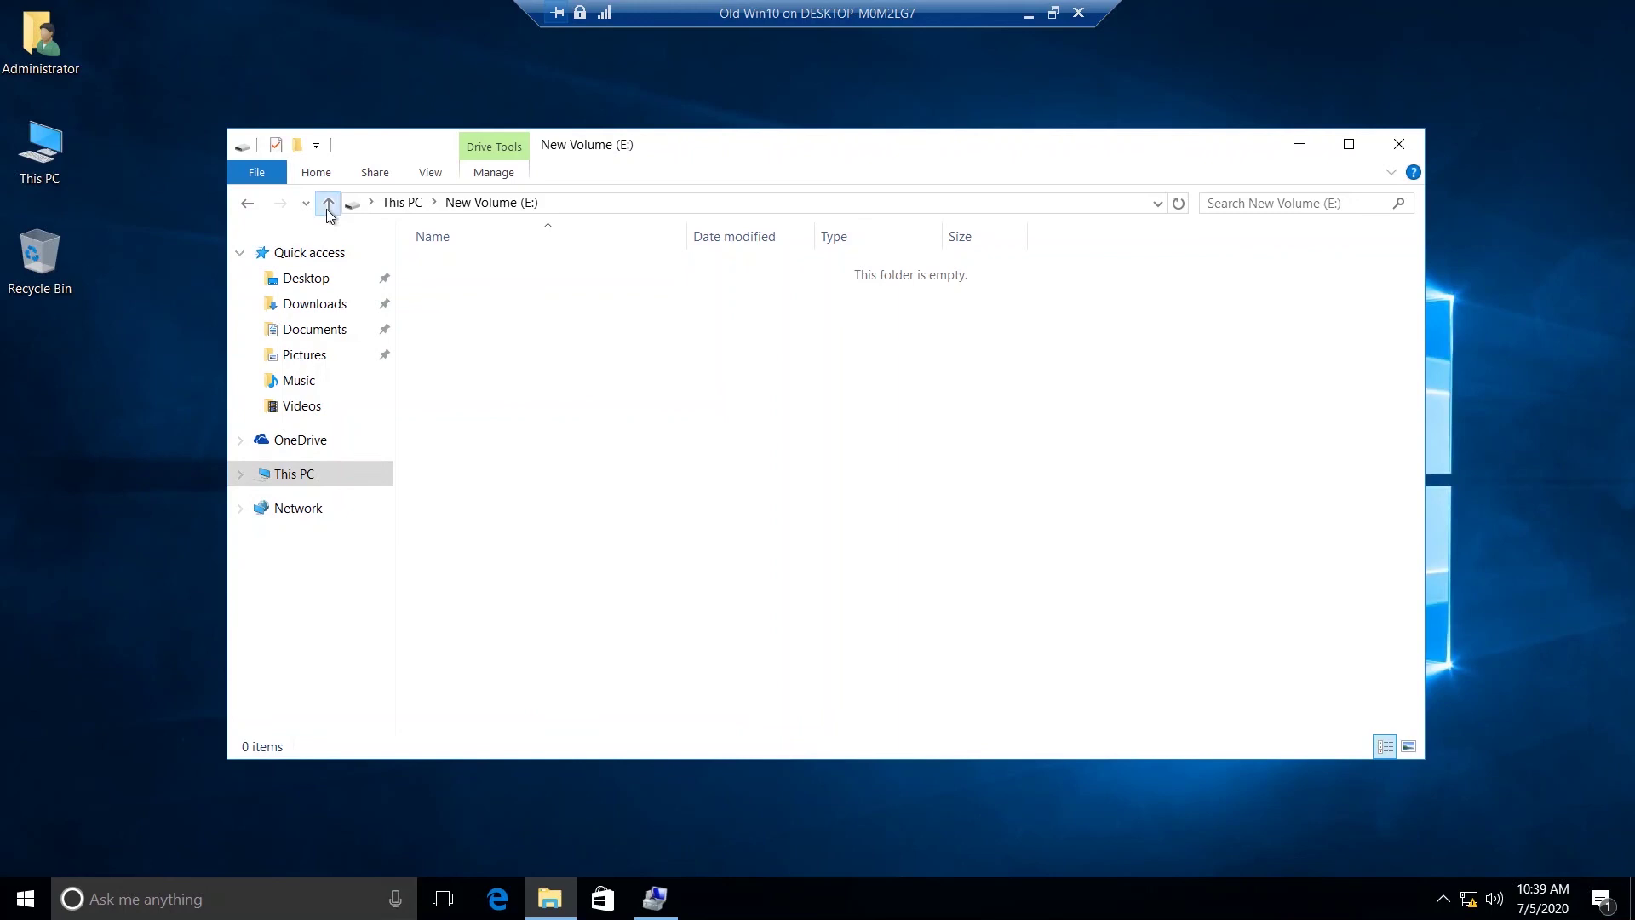
pyautogui.click(675, 625)
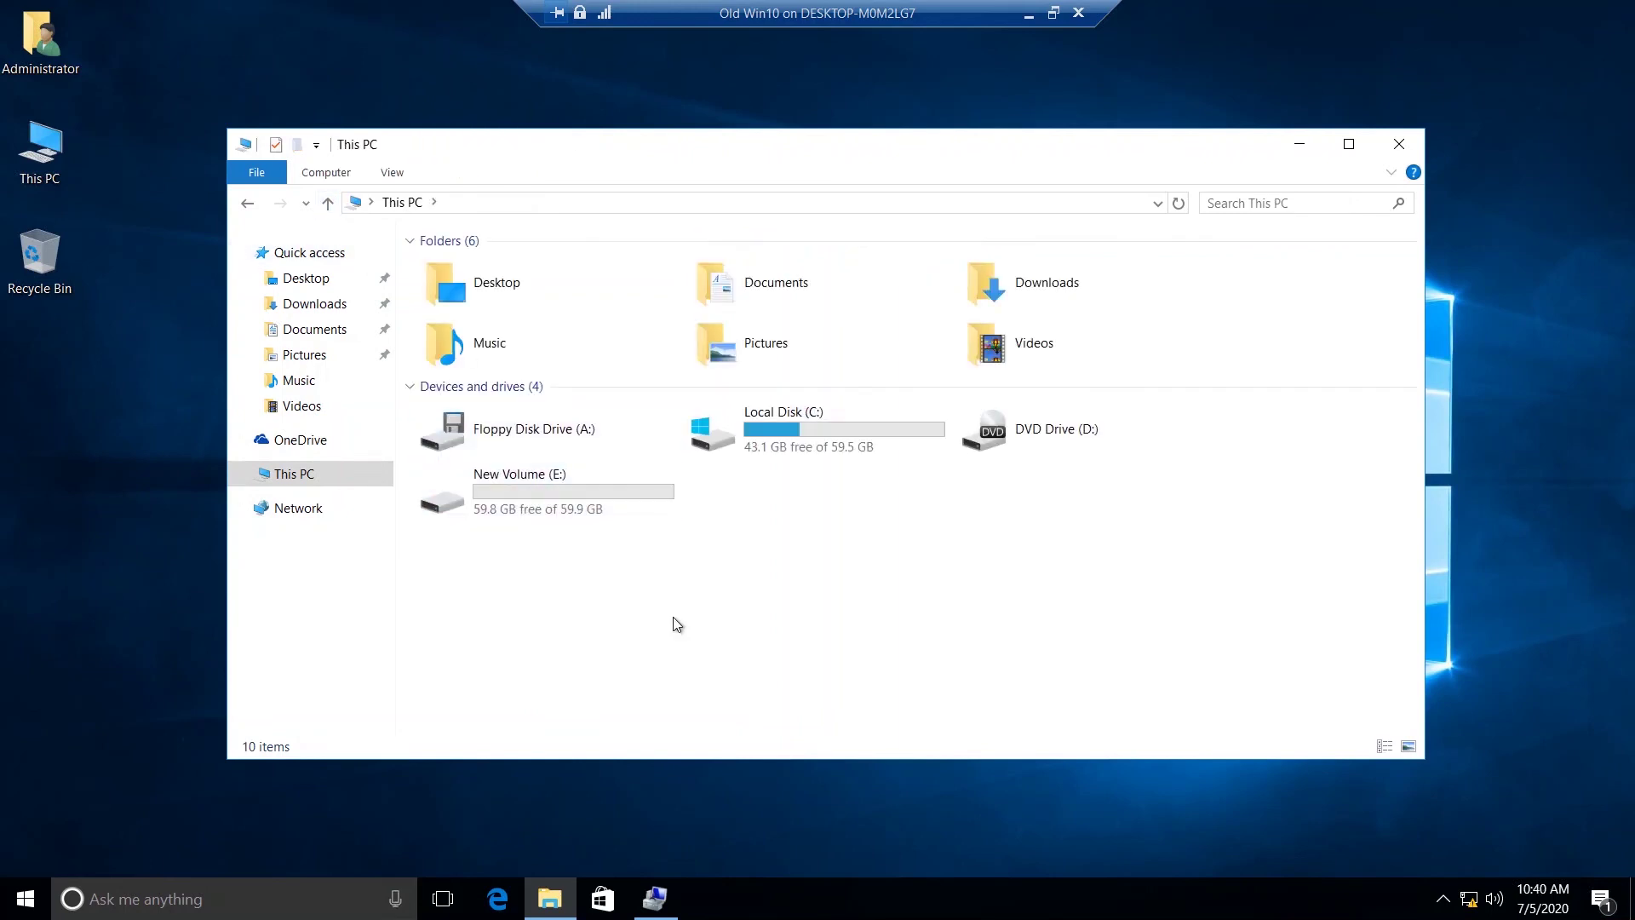